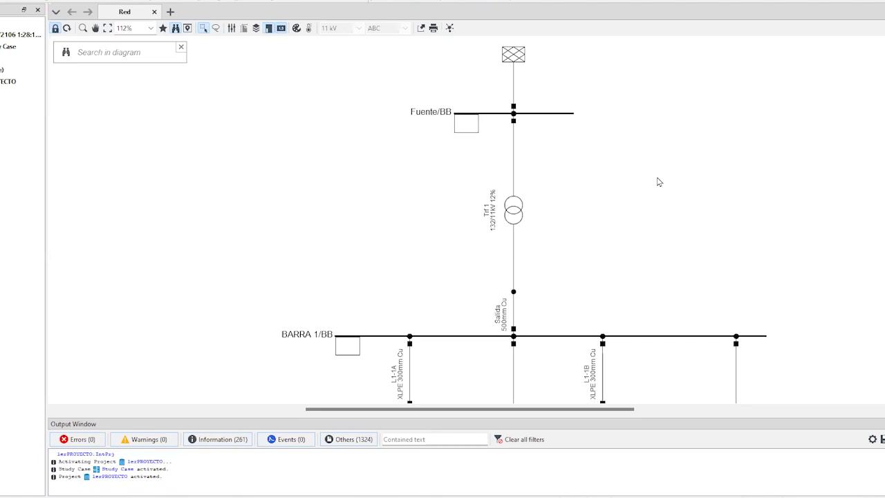
Review the rated power, voltages and impedance in transformer Trf 1's type data, leaving everything as is
{"action": "double_click", "coordinate": [508, 211]}
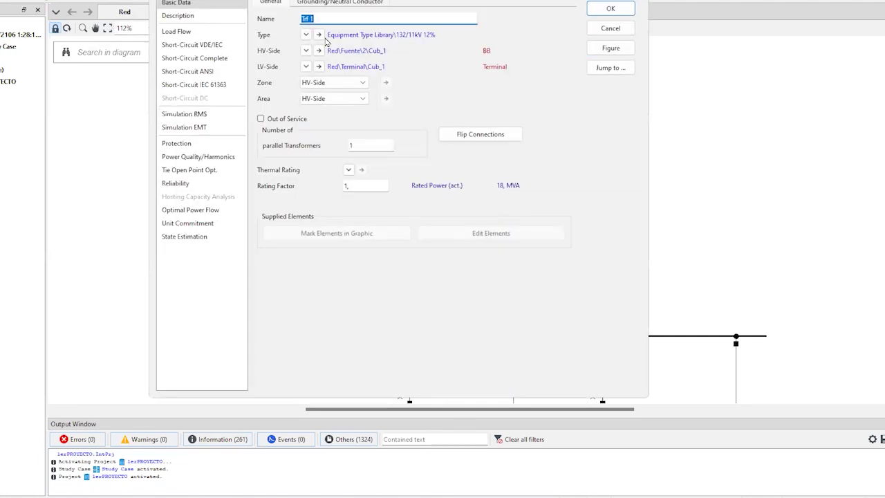
{"action": "left_click", "coordinate": [319, 34]}
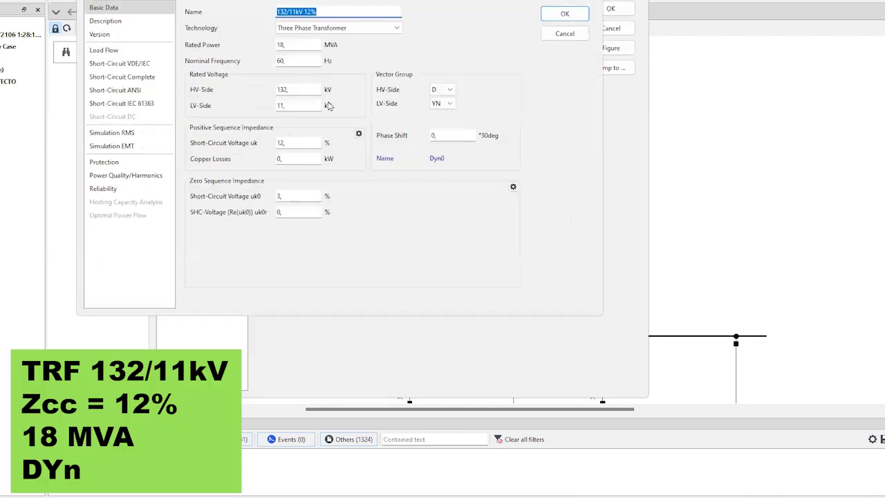
{"action": "double_click", "coordinate": [284, 89]}
{"action": "double_click", "coordinate": [304, 105]}
{"action": "left_click", "coordinate": [241, 110]}
{"action": "double_click", "coordinate": [306, 45]}
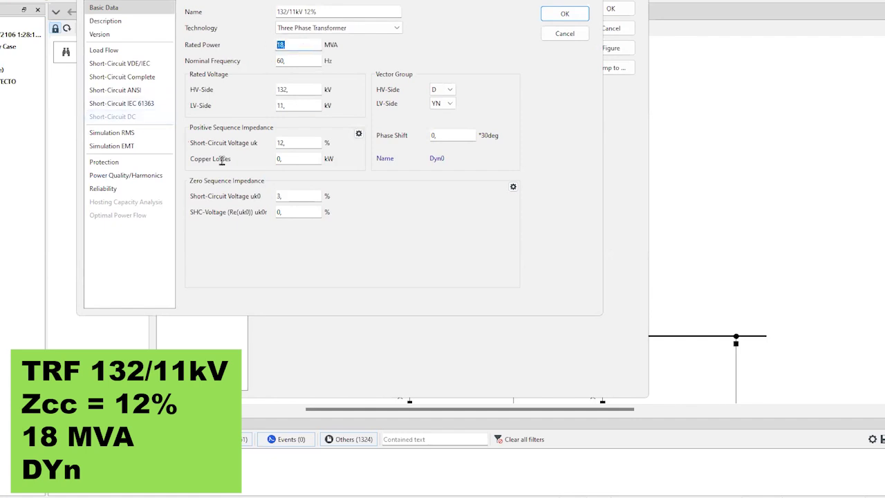
{"action": "left_click", "coordinate": [565, 14]}
{"action": "left_click", "coordinate": [615, 28]}
{"action": "left_click", "coordinate": [589, 216]}
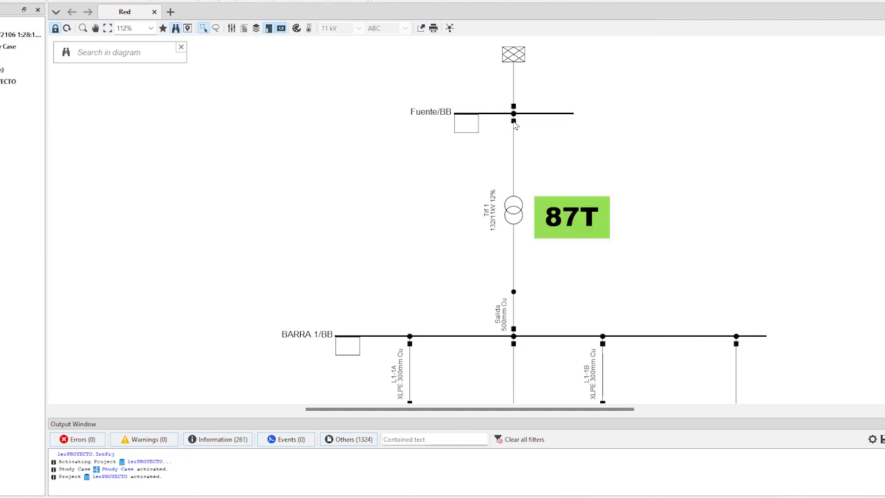
Add a new relay model named 87T in the cubicle between Fuente/BB and transformer Trf 1
{"action": "right_click", "coordinate": [514, 124]}
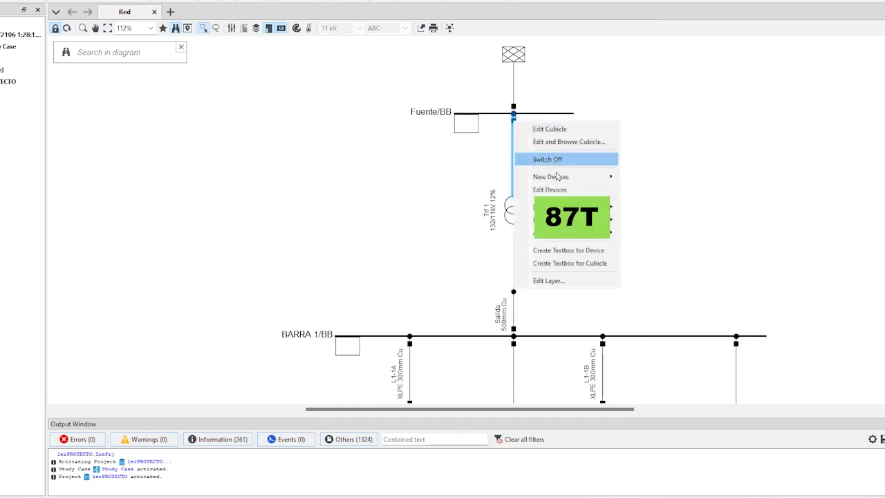
{"action": "mouse_move", "coordinate": [559, 178]}
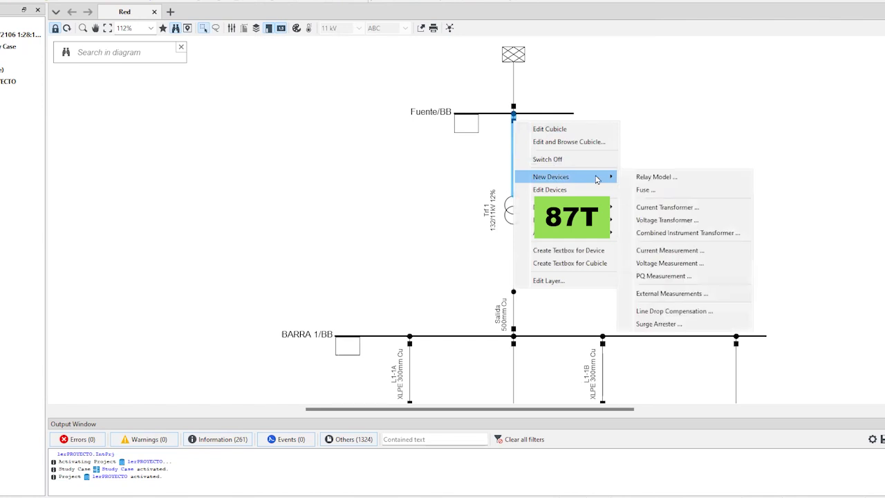
{"action": "left_click", "coordinate": [657, 177]}
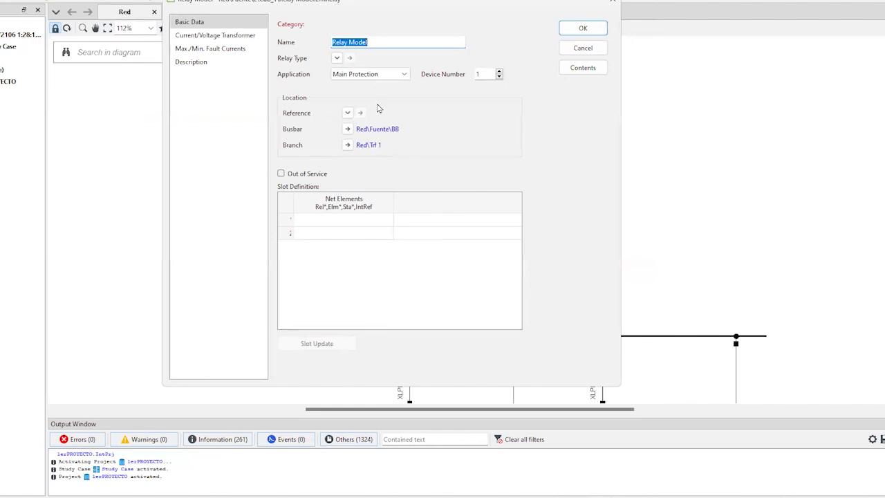
{"action": "type", "text": "87"}
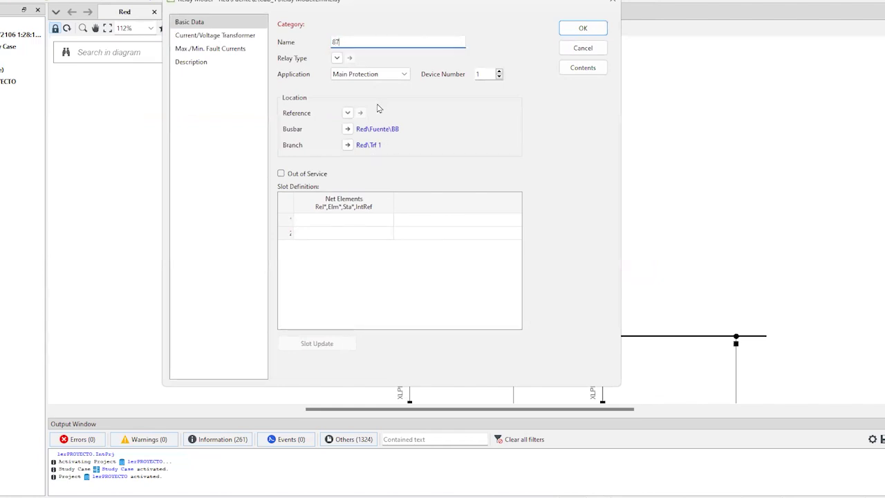
Assign the global relay type SEL 587-1A from the Schweitzer relays in the DIgSILENT Library to relay 87T
{"action": "left_click", "coordinate": [337, 59]}
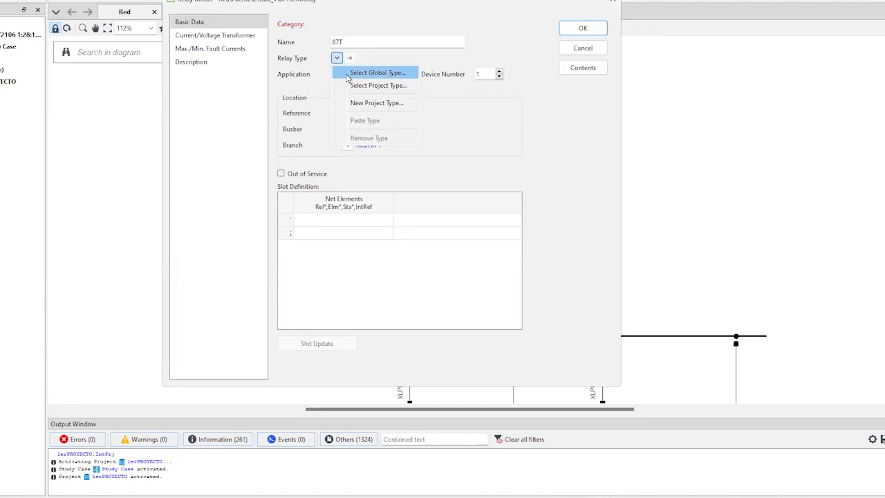
{"action": "left_click", "coordinate": [348, 75]}
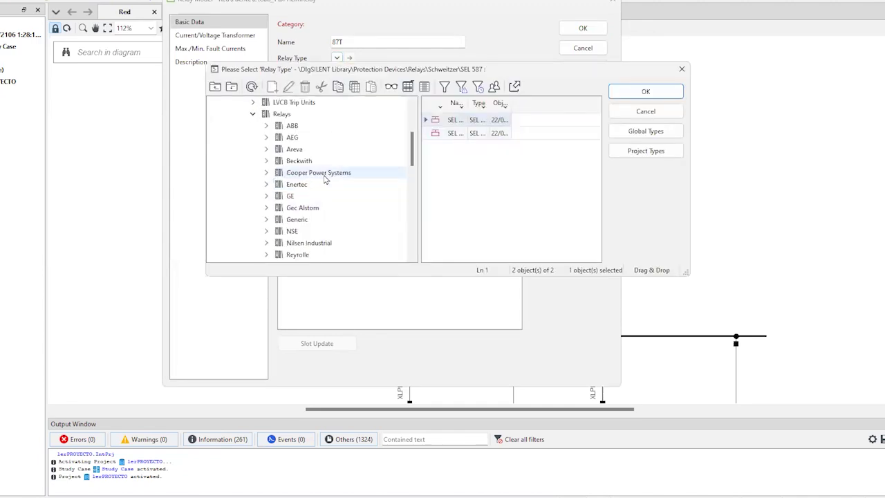
{"action": "scroll", "coordinate": [325, 179], "scroll_direction": "up", "scroll_amount": 5}
{"action": "left_click", "coordinate": [239, 196]}
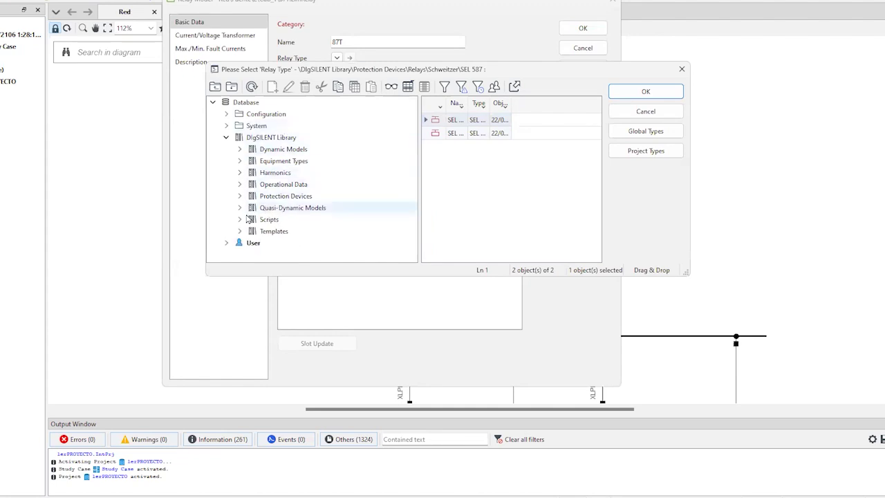
{"action": "left_click", "coordinate": [239, 196]}
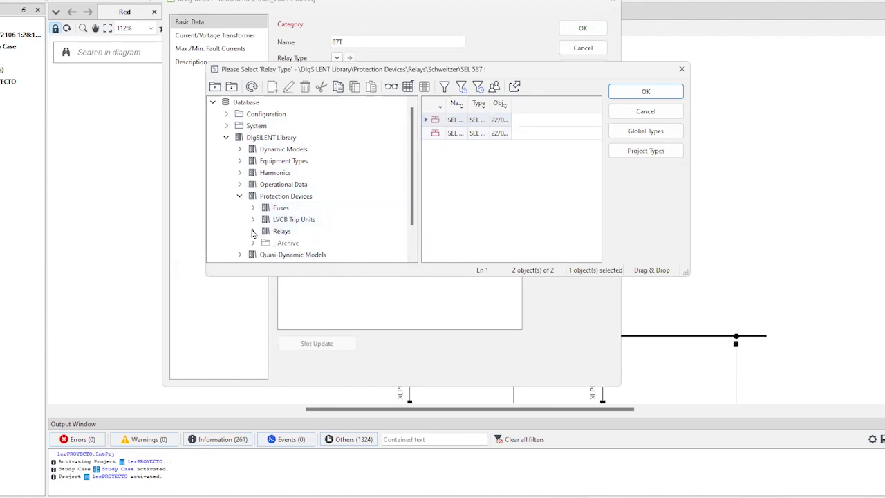
{"action": "left_click", "coordinate": [253, 231]}
{"action": "scroll", "coordinate": [312, 162], "scroll_direction": "down", "scroll_amount": 6}
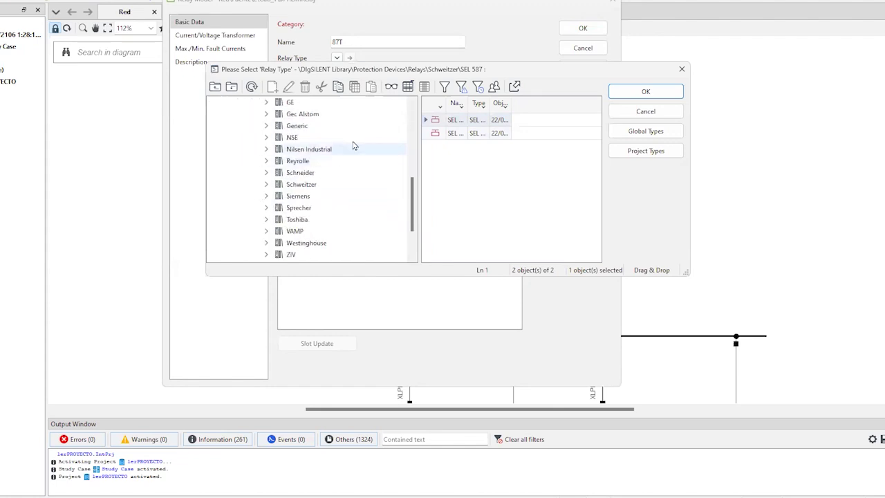
{"action": "left_click", "coordinate": [266, 185]}
{"action": "scroll", "coordinate": [309, 193], "scroll_direction": "down", "scroll_amount": 5}
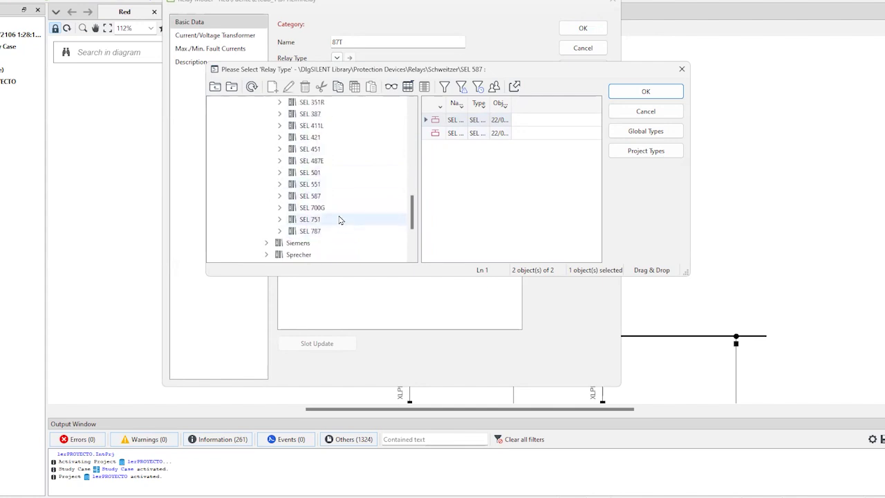
{"action": "left_click", "coordinate": [279, 231]}
{"action": "scroll", "coordinate": [354, 209], "scroll_direction": "down", "scroll_amount": 1}
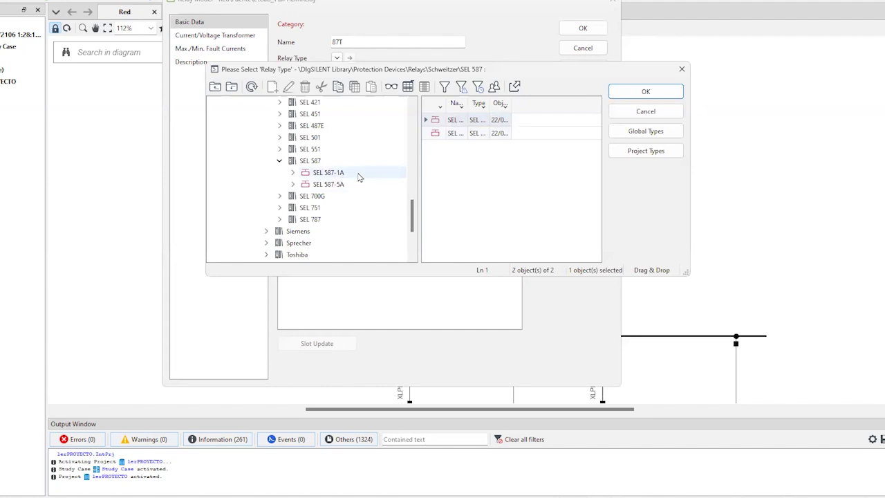
{"action": "left_click", "coordinate": [359, 177]}
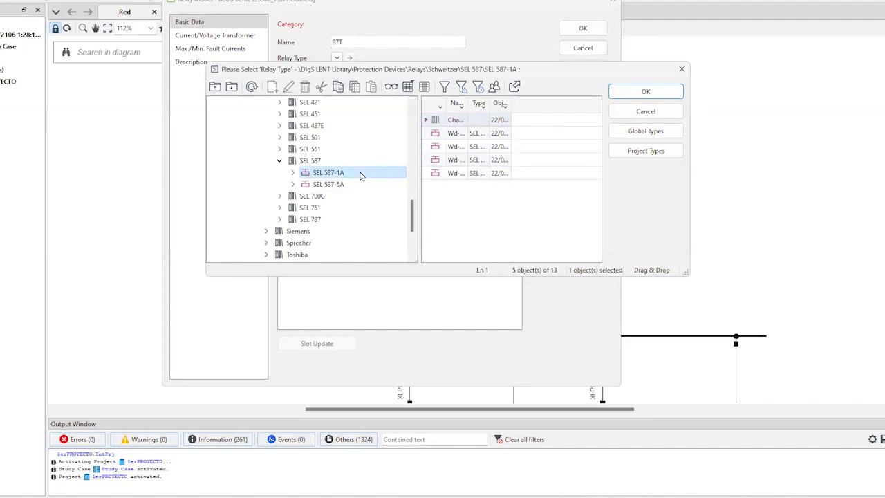
{"action": "left_click", "coordinate": [664, 93]}
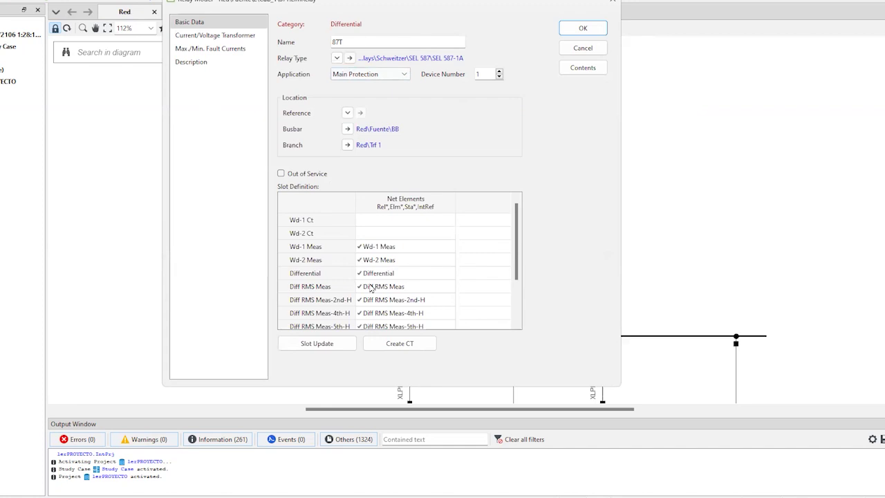
Review relay 87T's slot definitions and create a current transformer for it named CT_132kV
{"action": "scroll", "coordinate": [401, 291], "scroll_direction": "down", "scroll_amount": 1}
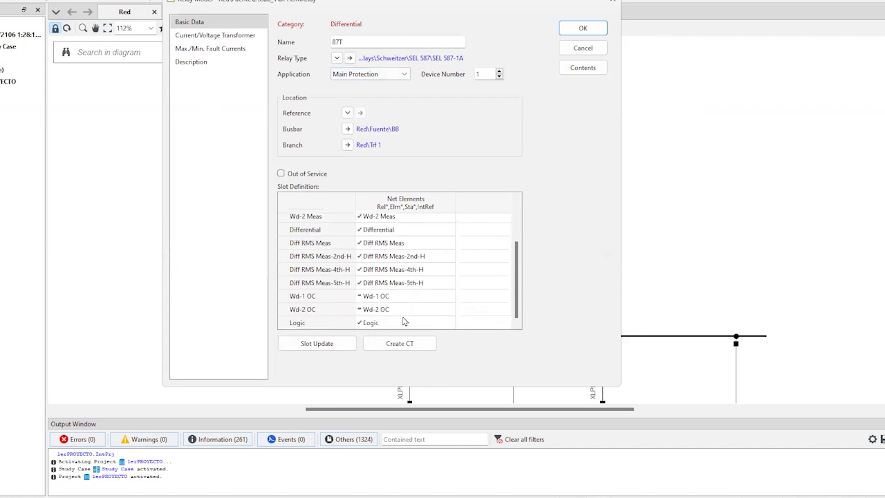
{"action": "scroll", "coordinate": [421, 262], "scroll_direction": "up", "scroll_amount": 1}
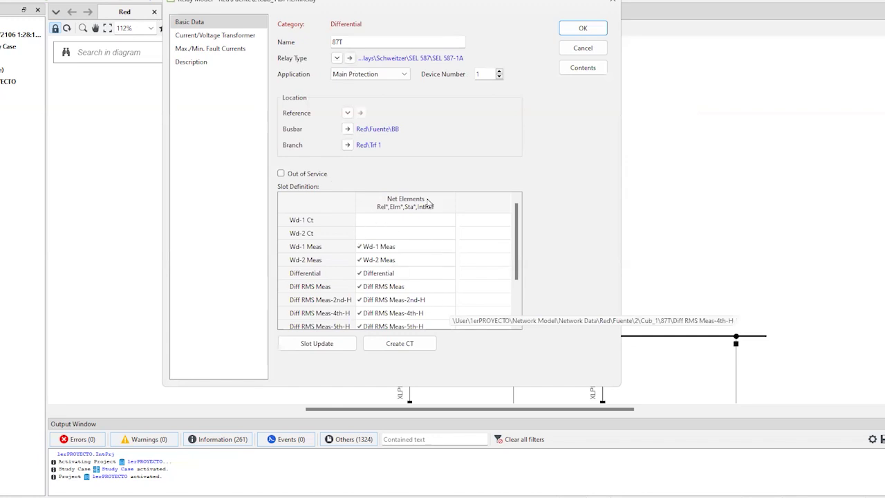
{"action": "left_click", "coordinate": [409, 345]}
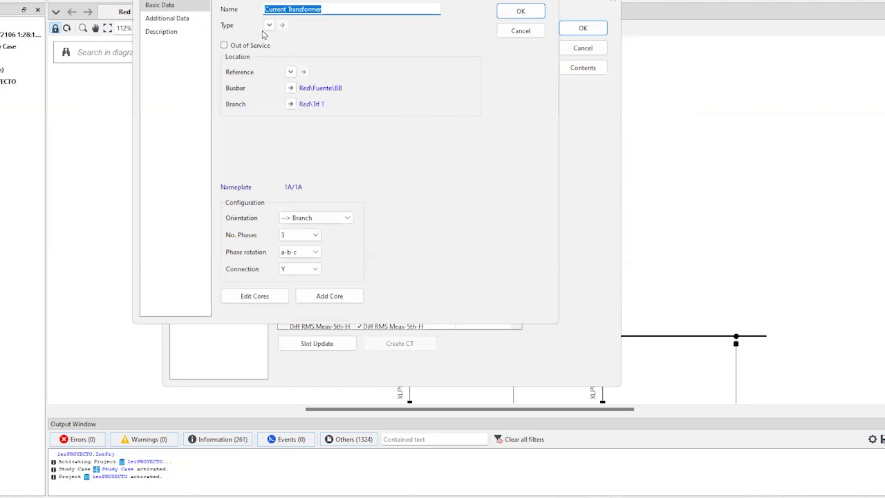
{"action": "type", "text": "CT_132kV"}
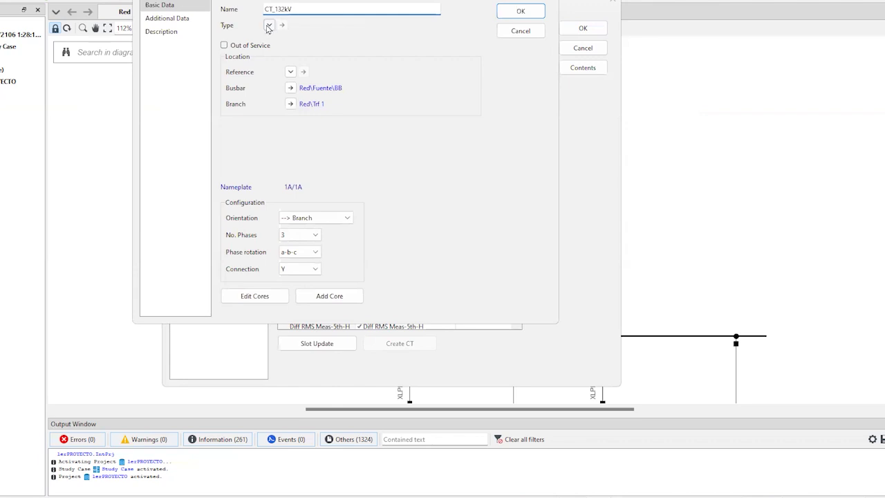
Give CT_132kV a new project Current Transformer Type with a 120 A primary tap and 1 A secondary tap
{"action": "left_click", "coordinate": [269, 25]}
{"action": "mouse_move", "coordinate": [279, 57]}
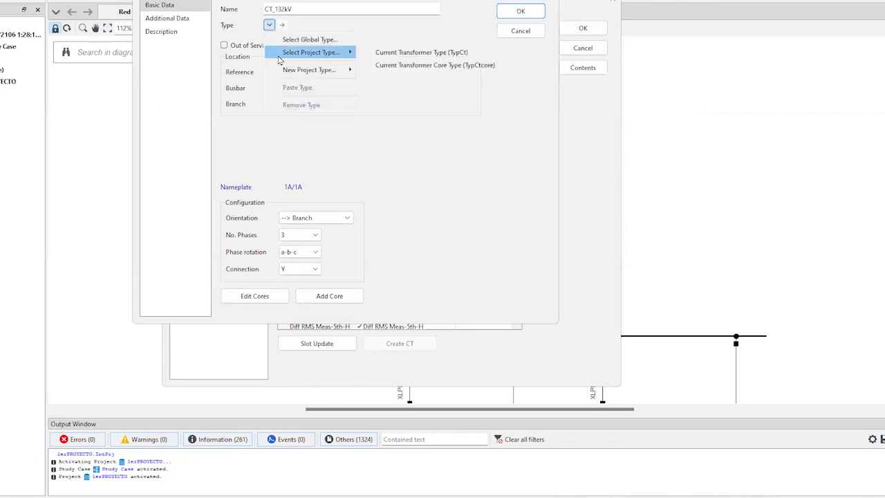
{"action": "mouse_move", "coordinate": [283, 75]}
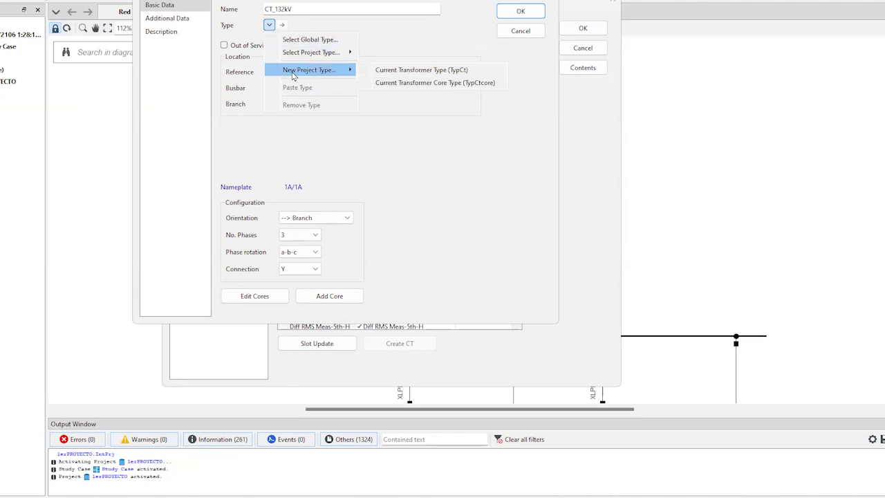
{"action": "left_click", "coordinate": [397, 70]}
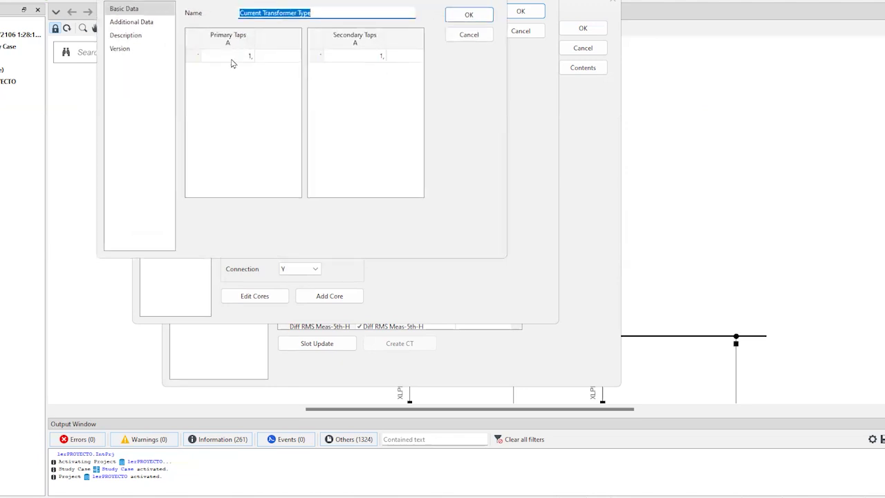
{"action": "left_click", "coordinate": [233, 59]}
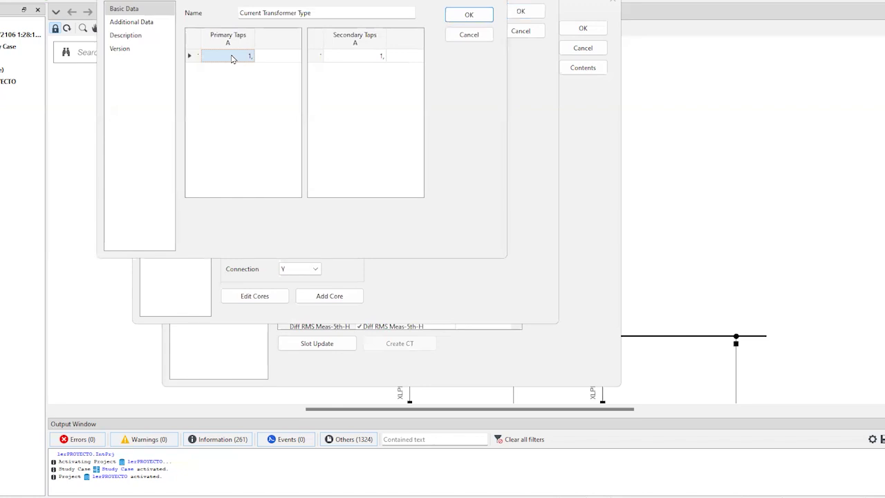
{"action": "left_click", "coordinate": [232, 58]}
{"action": "type", "text": "20"}
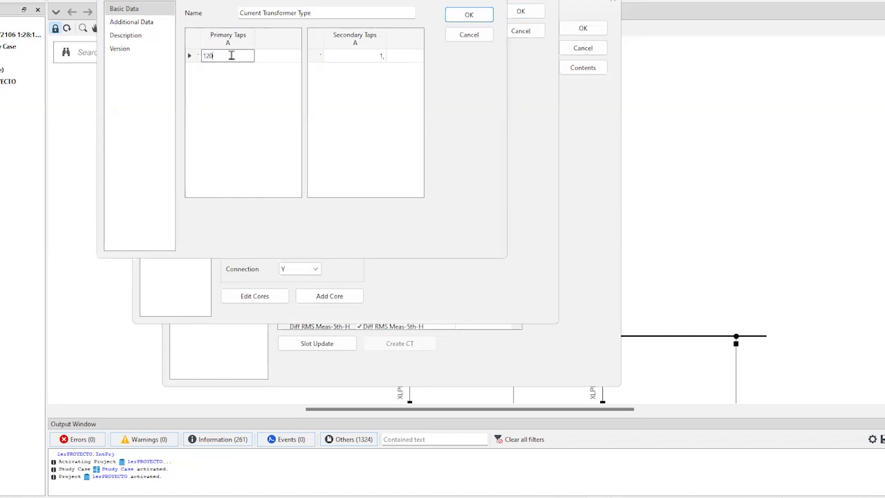
{"action": "left_click", "coordinate": [377, 60]}
{"action": "left_click", "coordinate": [476, 20]}
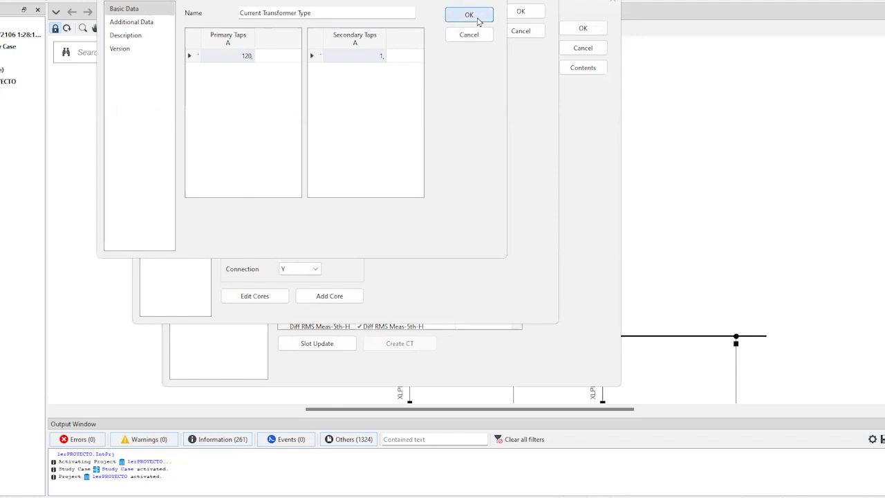
{"action": "left_click", "coordinate": [520, 11]}
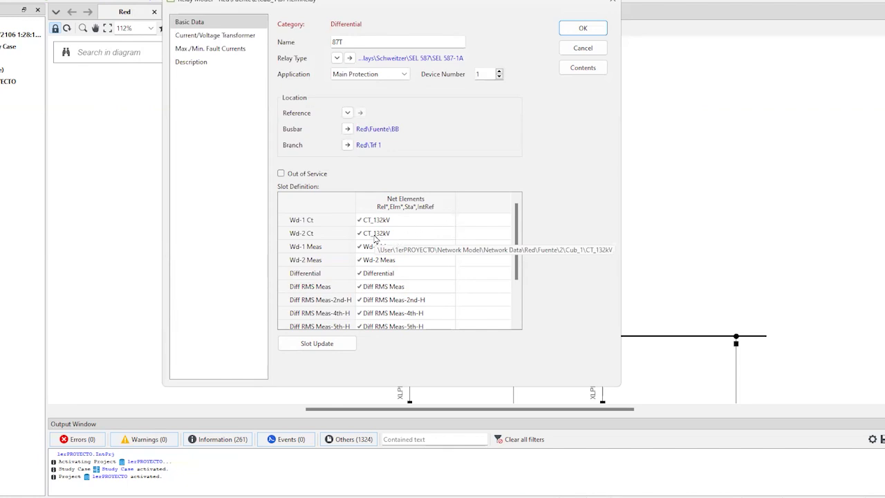
Check the current transformers assigned to the Wd-1 Ct and Wd-2 Ct slots and save relay 87T
{"action": "left_click", "coordinate": [375, 239]}
{"action": "left_click", "coordinate": [405, 225]}
{"action": "left_click", "coordinate": [391, 237]}
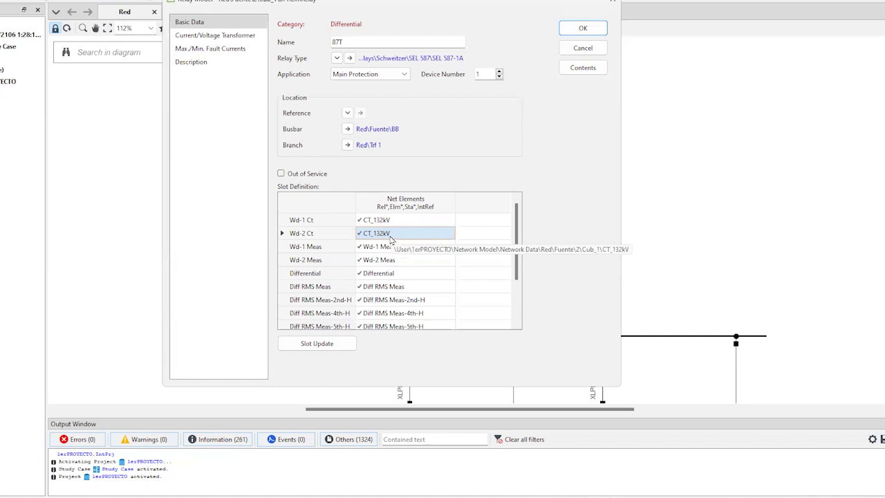
{"action": "left_click", "coordinate": [583, 31]}
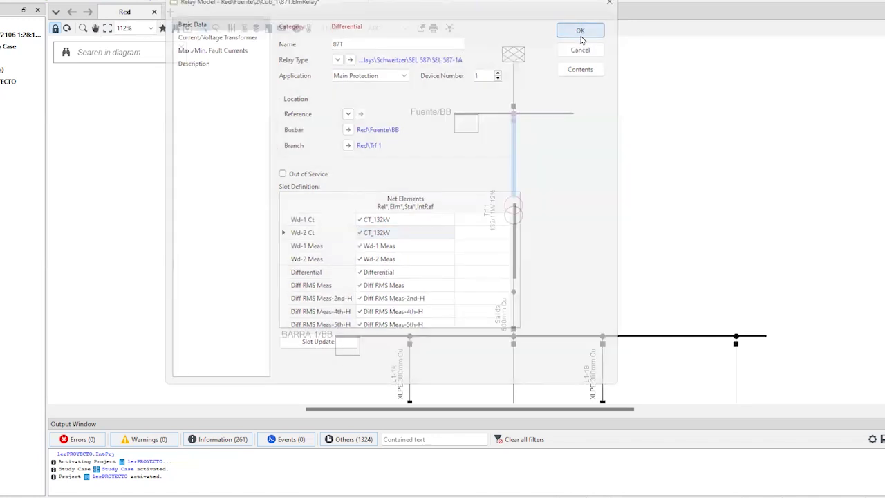
Add a new current transformer named CT_11kV in the Salida line's cubicle at BARRA 1/BB
{"action": "scroll", "coordinate": [621, 249], "scroll_direction": "down", "scroll_amount": 2}
{"action": "scroll", "coordinate": [566, 177], "scroll_direction": "up", "scroll_amount": 1}
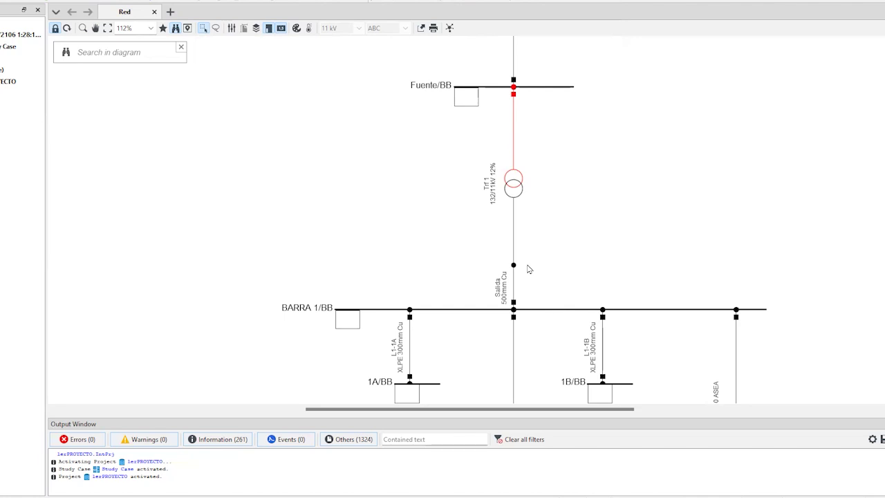
{"action": "right_click", "coordinate": [514, 303]}
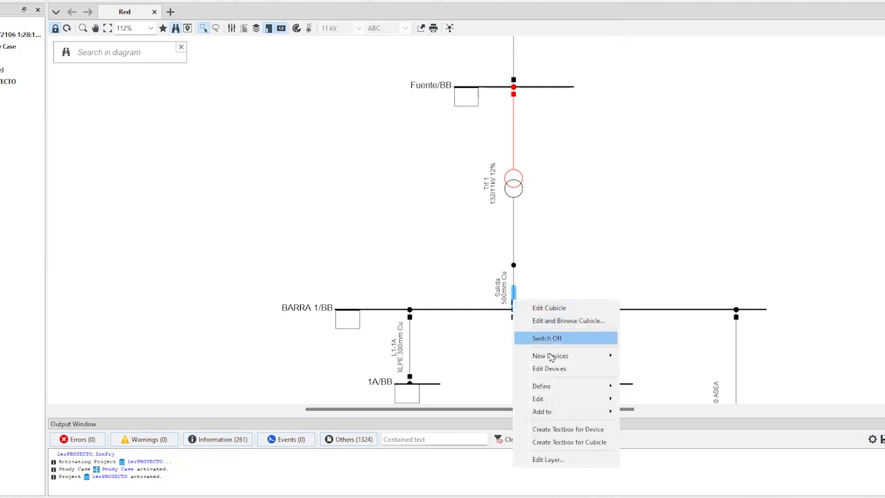
{"action": "mouse_move", "coordinate": [551, 357]}
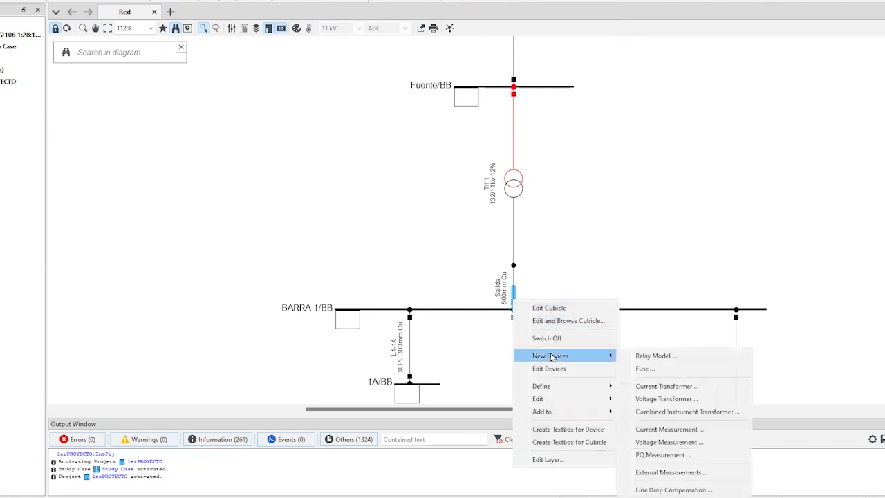
{"action": "left_click", "coordinate": [688, 391]}
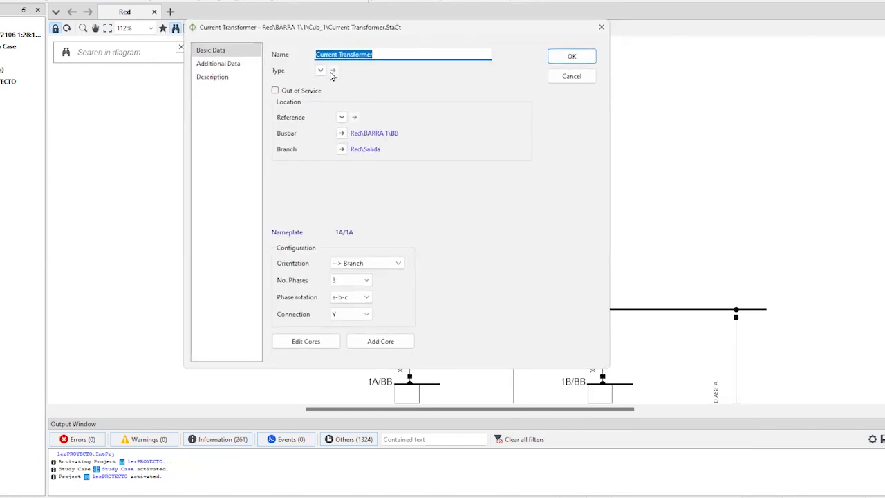
{"action": "type", "text": "CT_11kV"}
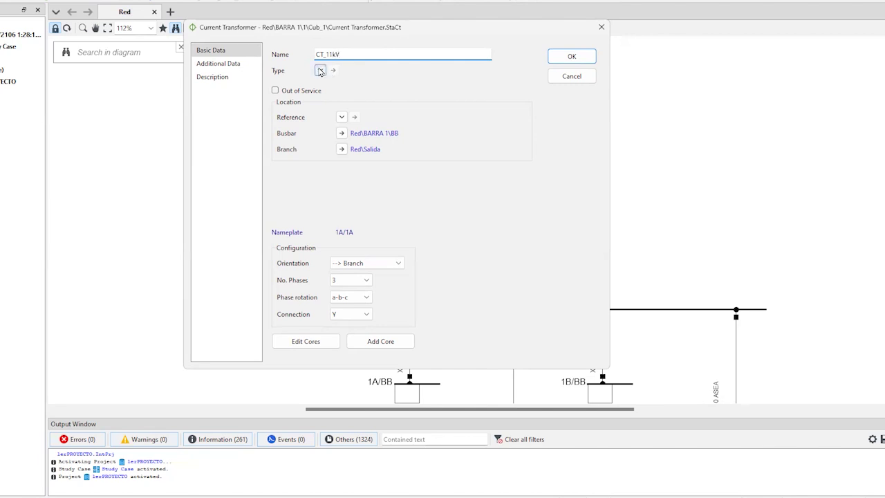
{"action": "left_click", "coordinate": [320, 69]}
{"action": "mouse_move", "coordinate": [344, 115]}
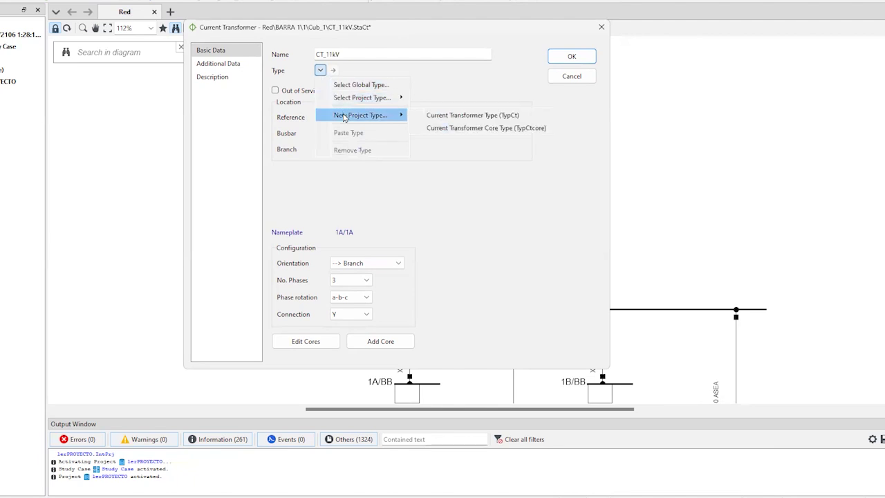
{"action": "left_click", "coordinate": [467, 115]}
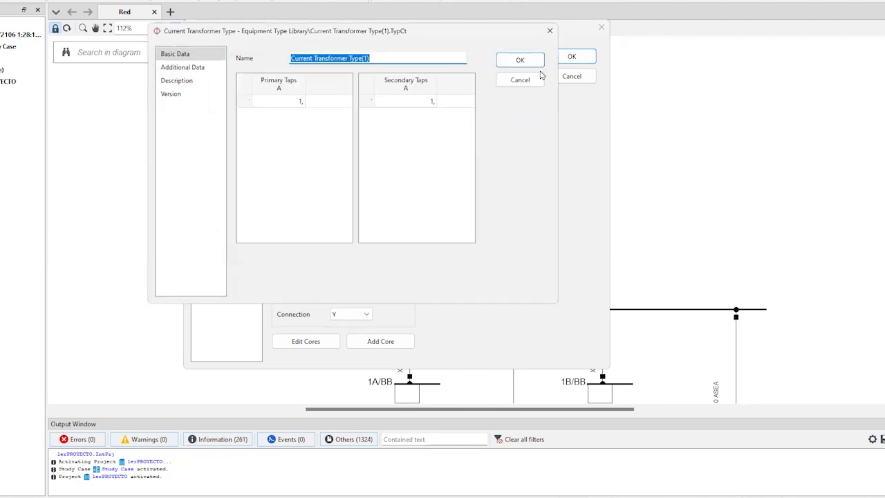
{"action": "left_click", "coordinate": [520, 79]}
Assign CT_11kV the existing project type CT 120-1000/1A and set its primary tap to 1000 A
{"action": "left_click", "coordinate": [320, 70]}
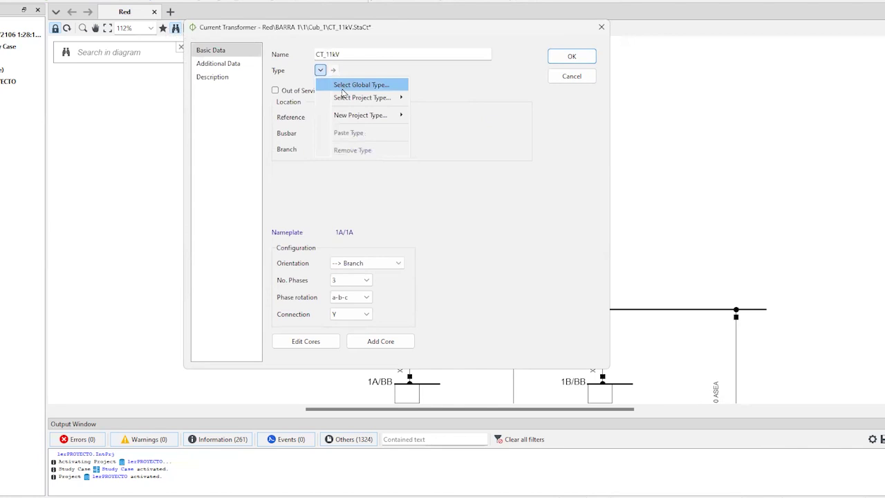
{"action": "mouse_move", "coordinate": [346, 99]}
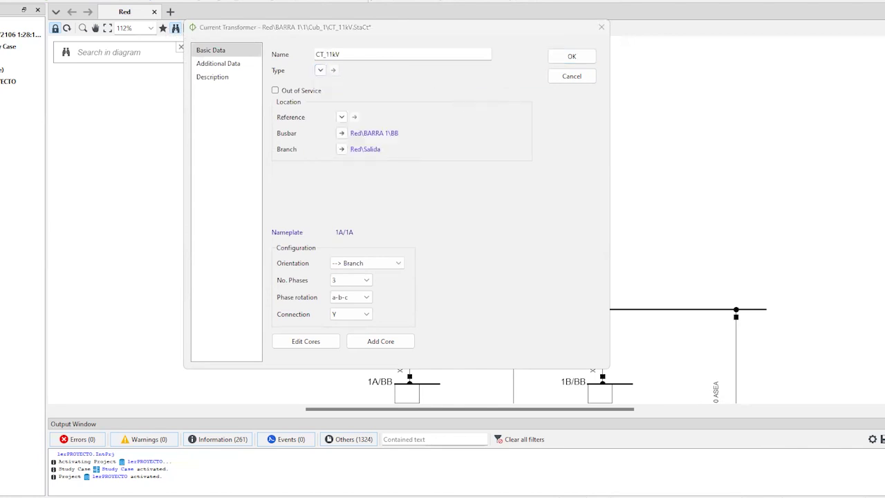
{"action": "left_click", "coordinate": [436, 171]}
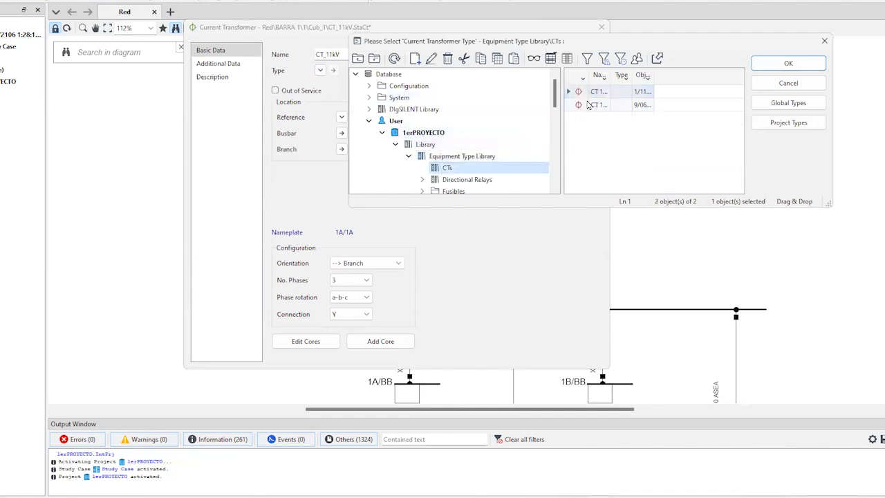
{"action": "left_click_drag", "start_coordinate": [622, 75], "coordinate": [667, 74]}
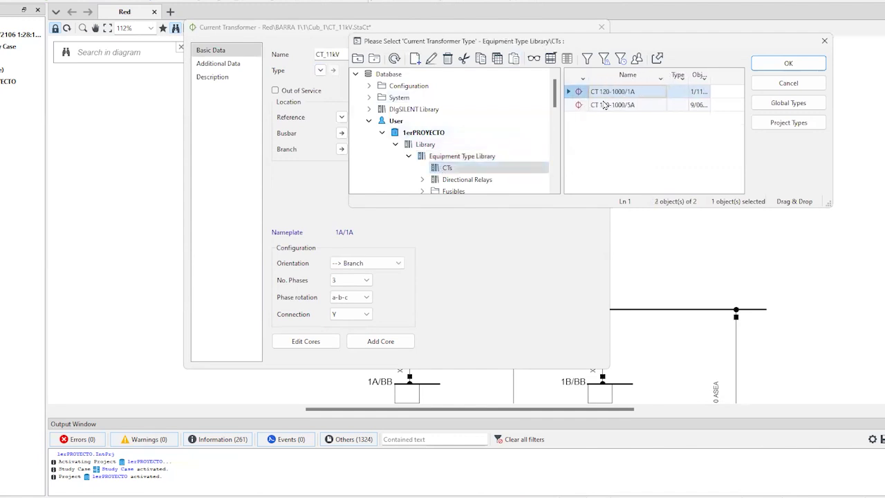
{"action": "left_click", "coordinate": [792, 68]}
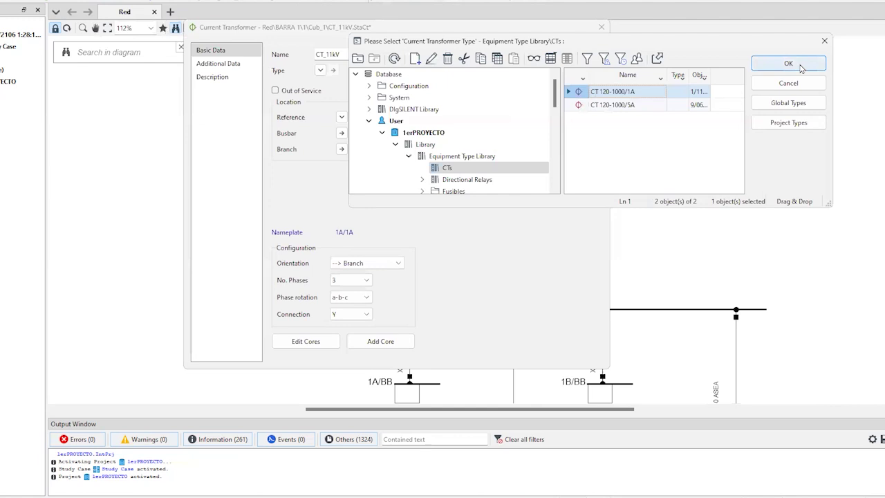
{"action": "left_click", "coordinate": [360, 186]}
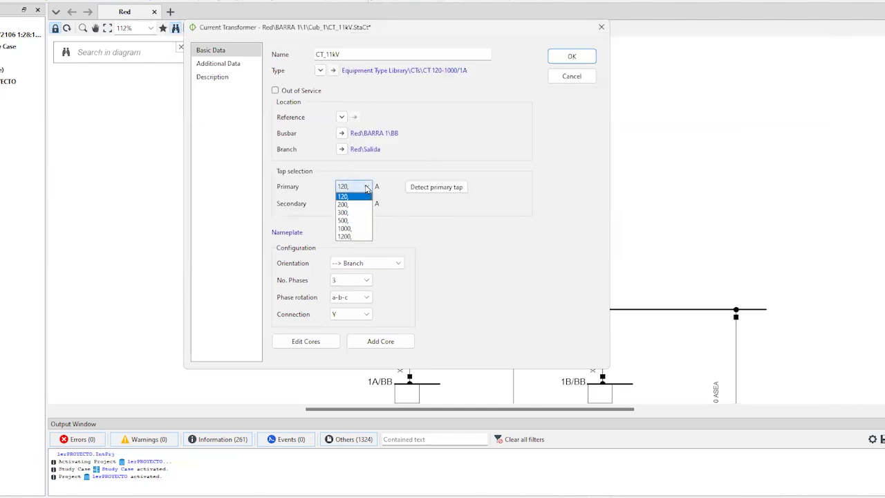
{"action": "left_click", "coordinate": [352, 229]}
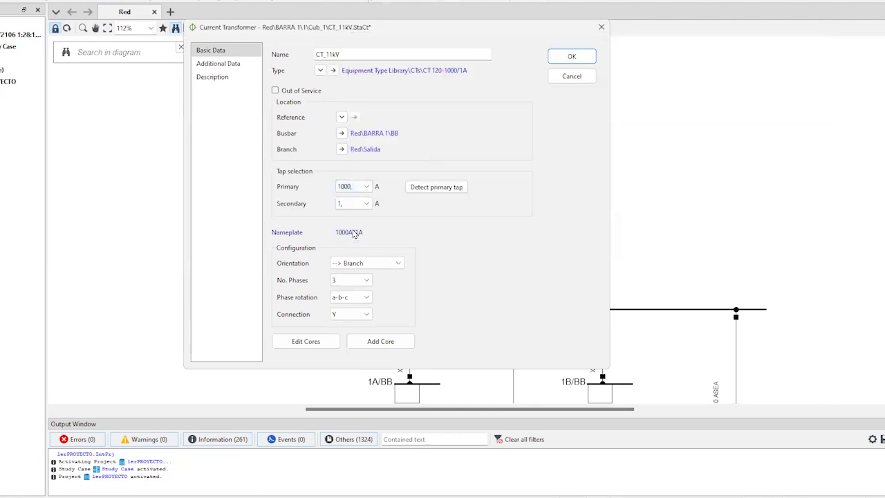
{"action": "left_click", "coordinate": [562, 61]}
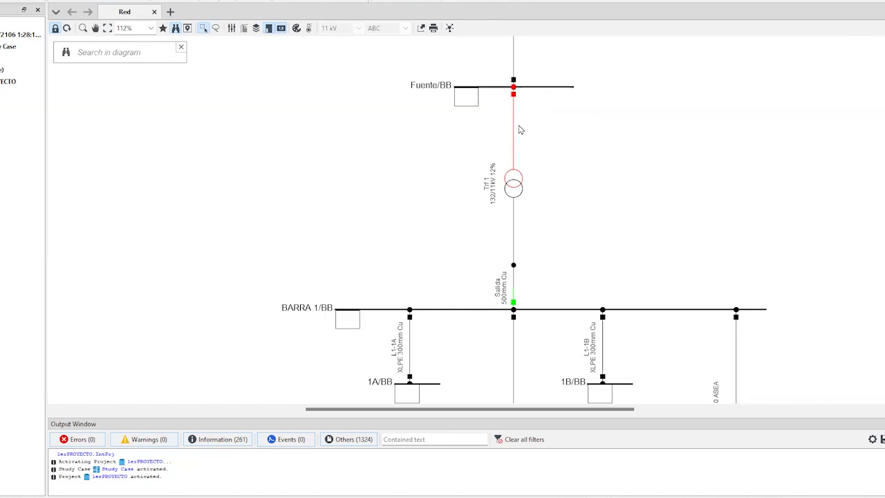
Open relay 87T for editing from the devices in Trf 1's cubicle at Fuente/BB
{"action": "right_click", "coordinate": [515, 101]}
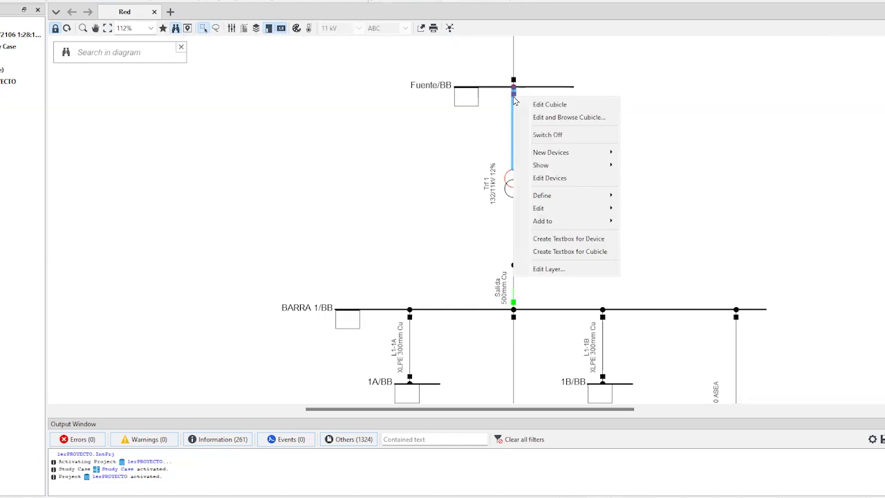
{"action": "left_click", "coordinate": [571, 181]}
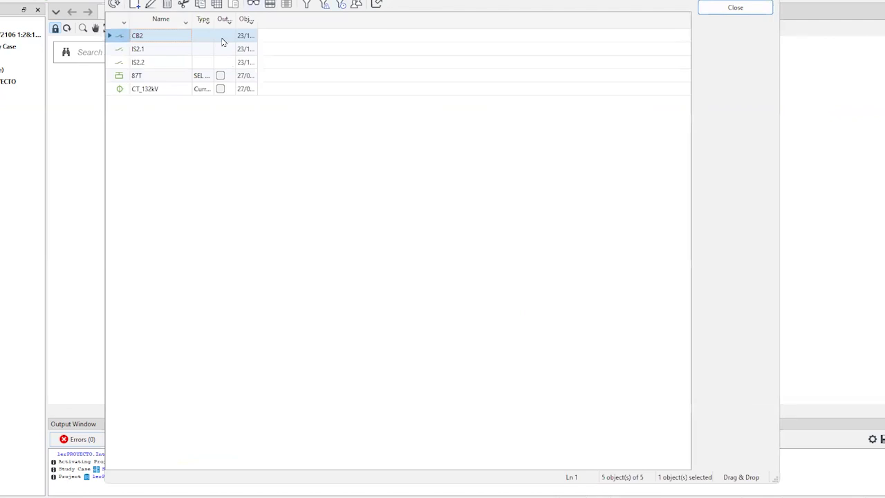
{"action": "double_click", "coordinate": [119, 77]}
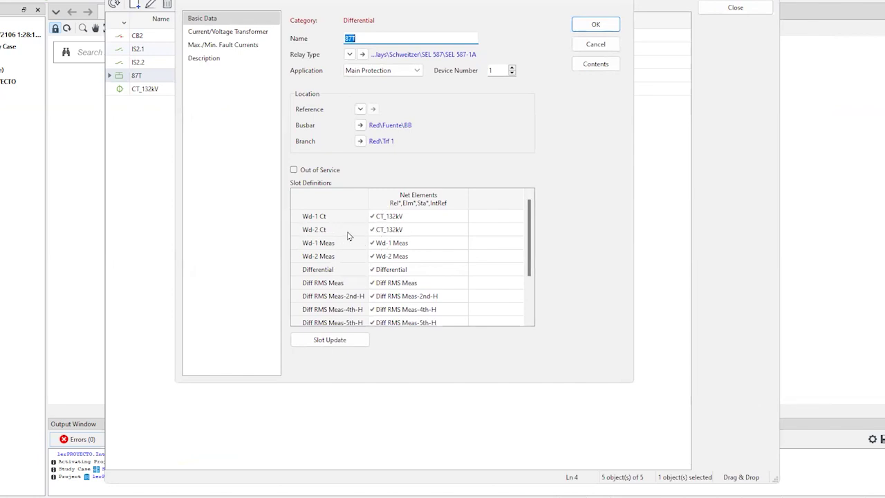
Assign CT_11kV from BARRA 1's cubicle Cub_1 to relay 87T's Wd-2 Ct slot
{"action": "left_click", "coordinate": [396, 233]}
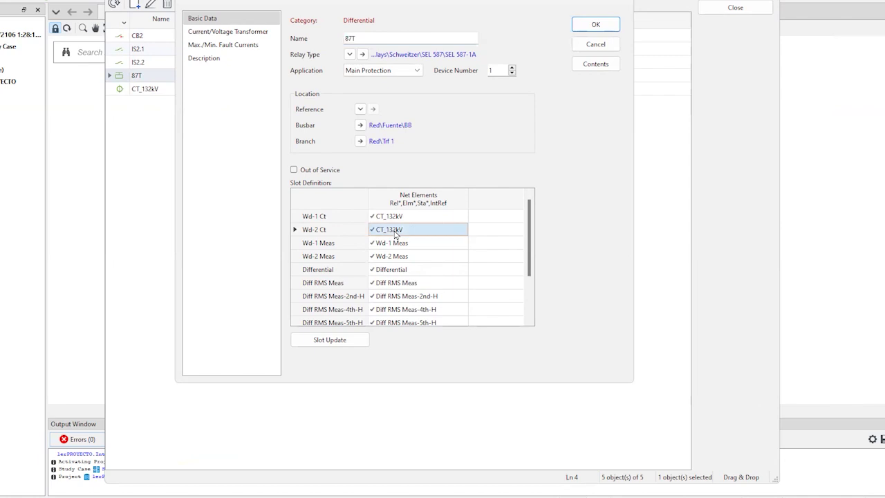
{"action": "right_click", "coordinate": [397, 234]}
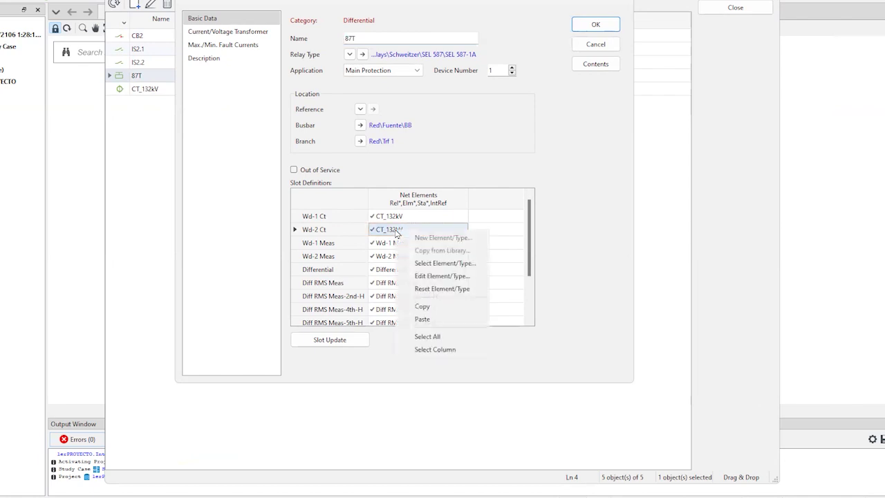
{"action": "left_click", "coordinate": [438, 265]}
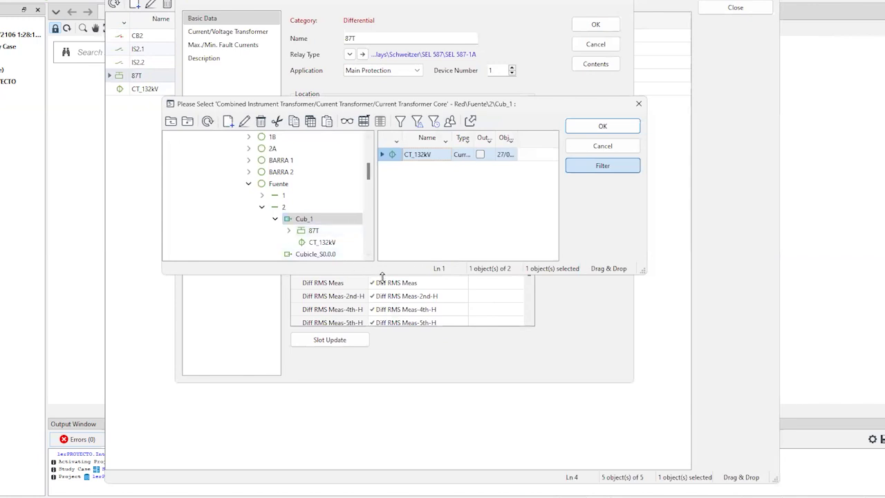
{"action": "left_click_drag", "start_coordinate": [383, 276], "coordinate": [383, 439]}
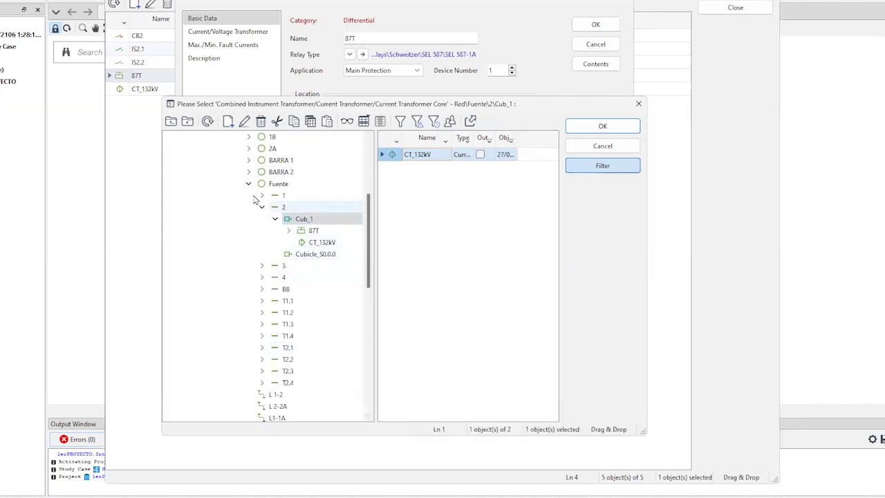
{"action": "left_click", "coordinate": [263, 207]}
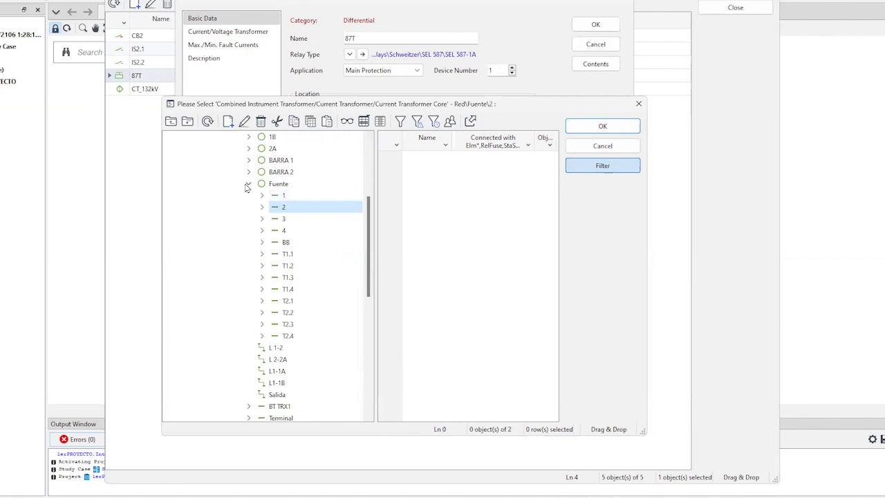
{"action": "left_click", "coordinate": [248, 183]}
{"action": "left_click", "coordinate": [249, 160]}
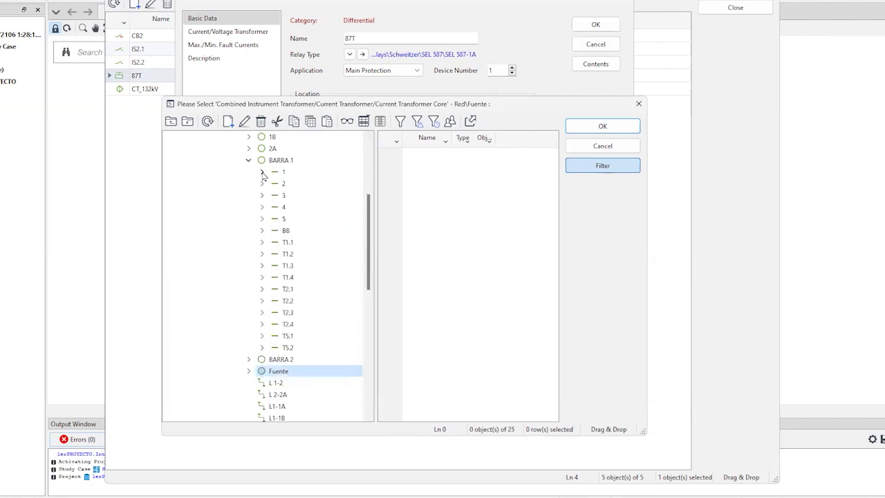
{"action": "left_click", "coordinate": [262, 171]}
{"action": "left_click", "coordinate": [275, 183]}
{"action": "left_click", "coordinate": [320, 198]}
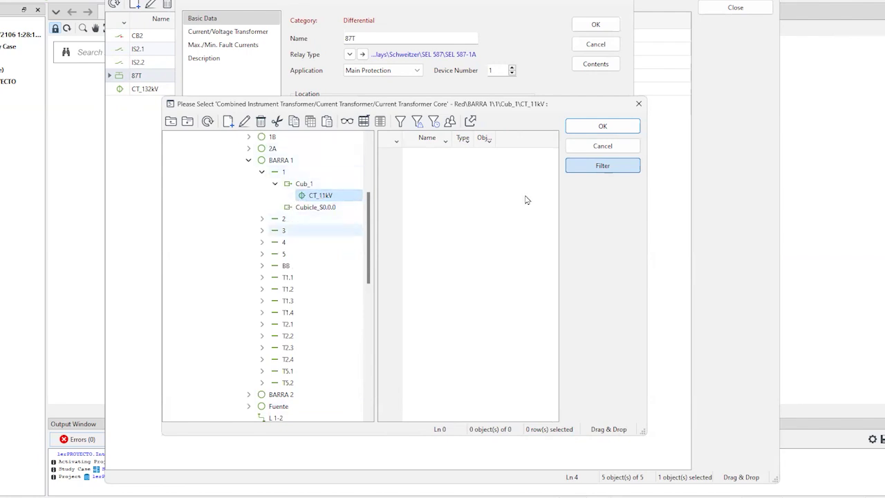
{"action": "left_click", "coordinate": [603, 129]}
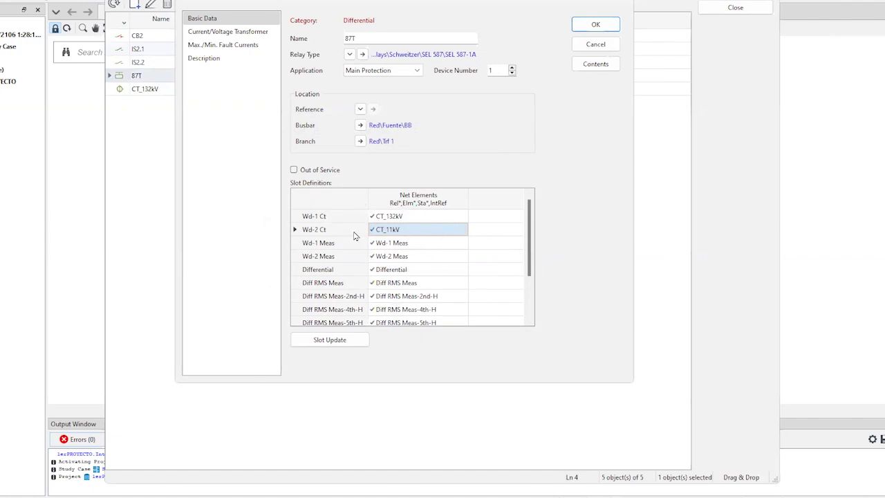
{"action": "left_click", "coordinate": [434, 219]}
{"action": "left_click", "coordinate": [428, 232]}
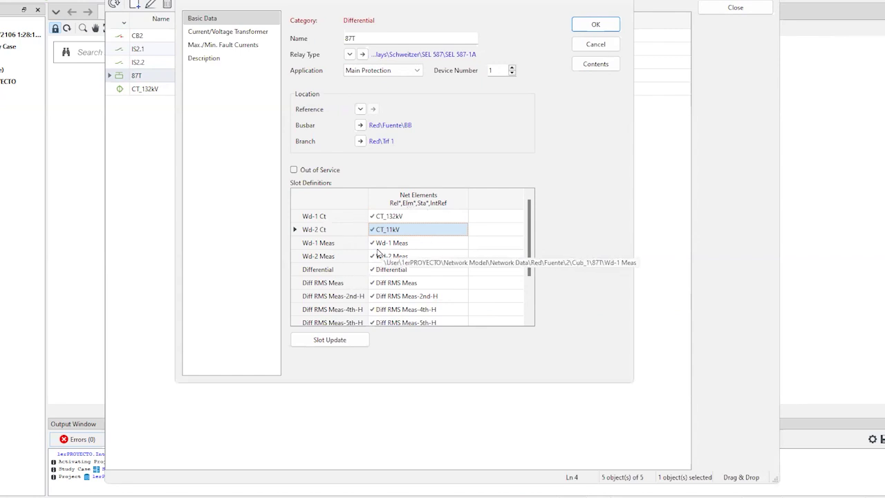
Set the Wd-1 Meas Wd Adapter to a current transformer ratio of 120 and a nominal line-line voltage of 132 kV
{"action": "left_click", "coordinate": [423, 248]}
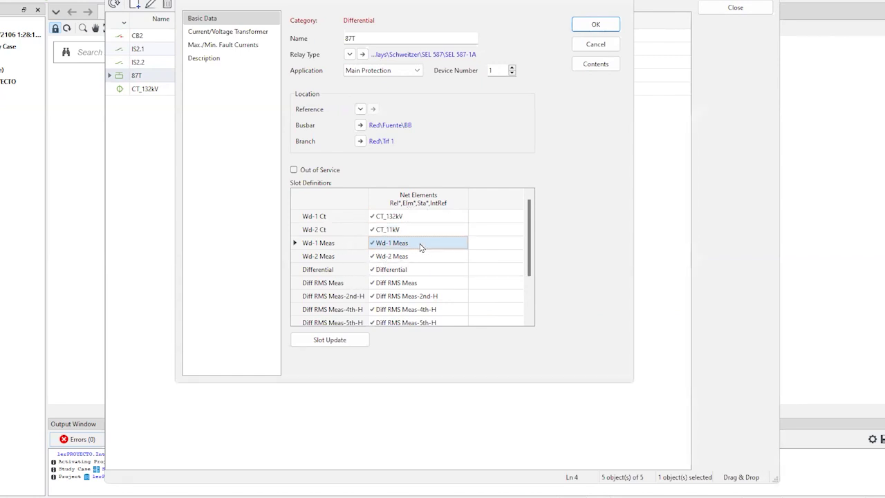
{"action": "double_click", "coordinate": [379, 245]}
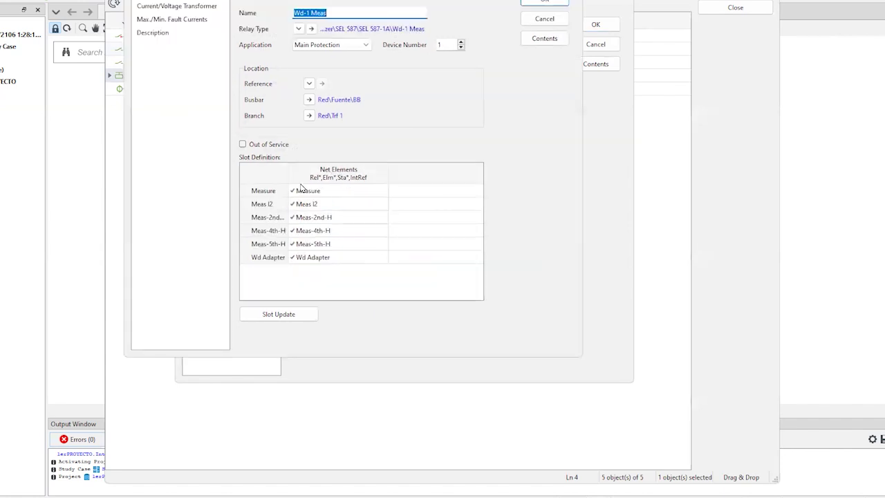
{"action": "double_click", "coordinate": [302, 260]}
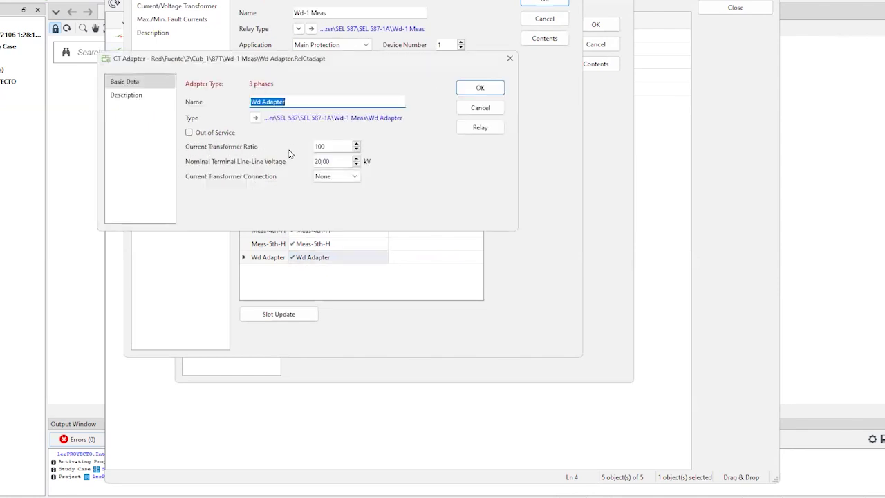
{"action": "left_click_drag", "start_coordinate": [336, 146], "coordinate": [305, 144]}
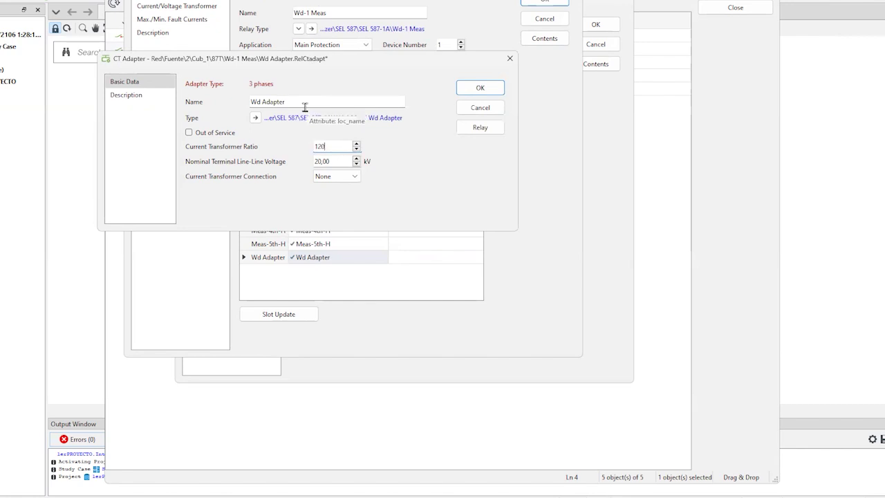
{"action": "left_click_drag", "start_coordinate": [336, 161], "coordinate": [268, 163]}
{"action": "type", "text": "132"}
{"action": "key", "text": "Tab"}
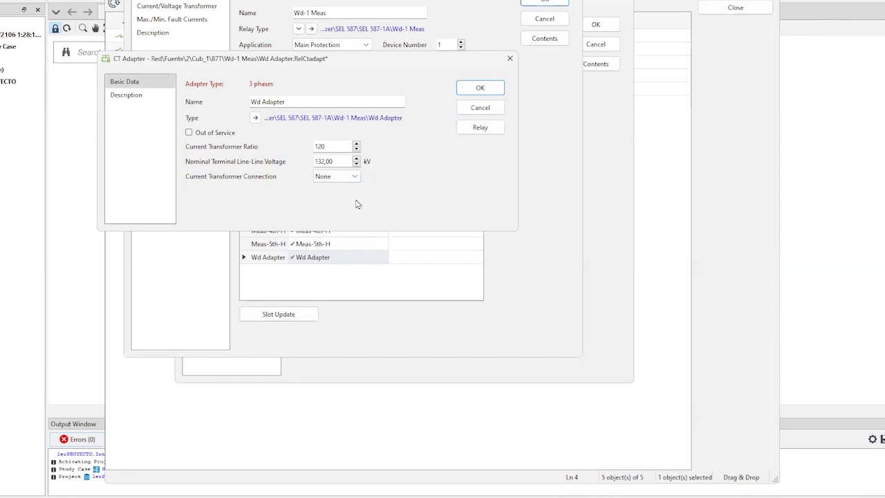
{"action": "left_click", "coordinate": [479, 88]}
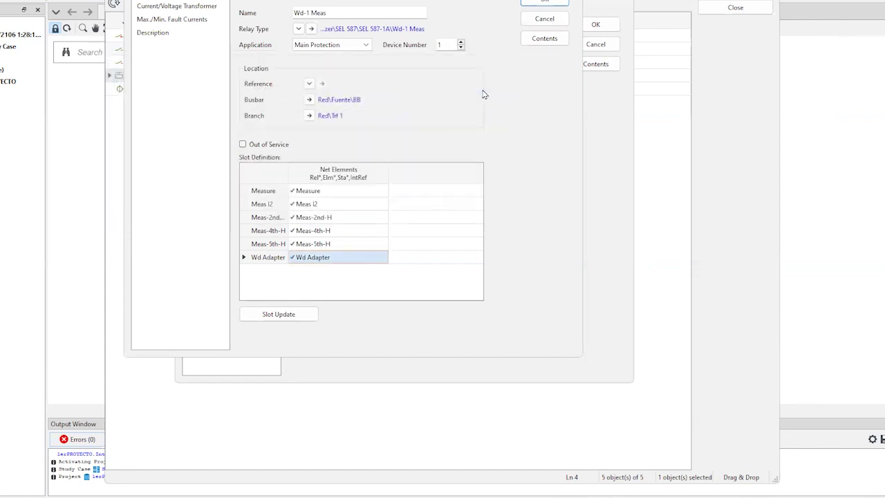
{"action": "left_click", "coordinate": [551, 3]}
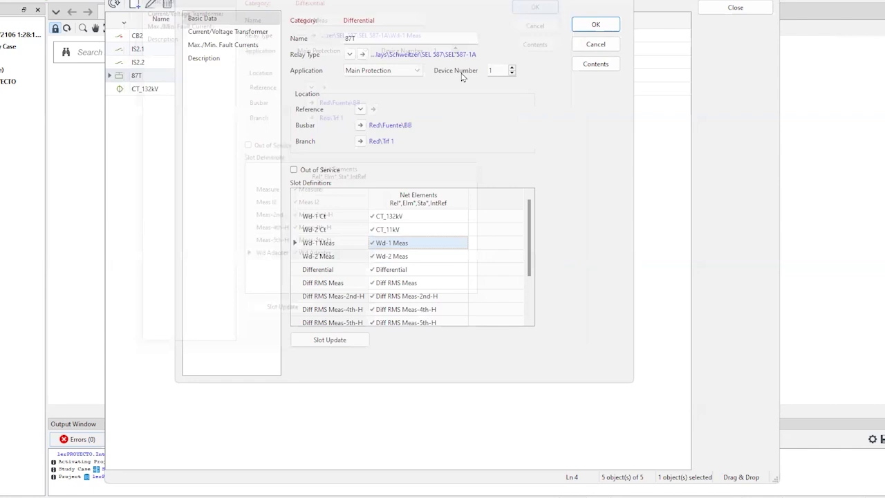
Set the Wd-2 Meas Wd Adapter to a current transformer ratio of 1000 and a nominal line-line voltage of 11 kV
{"action": "double_click", "coordinate": [401, 255]}
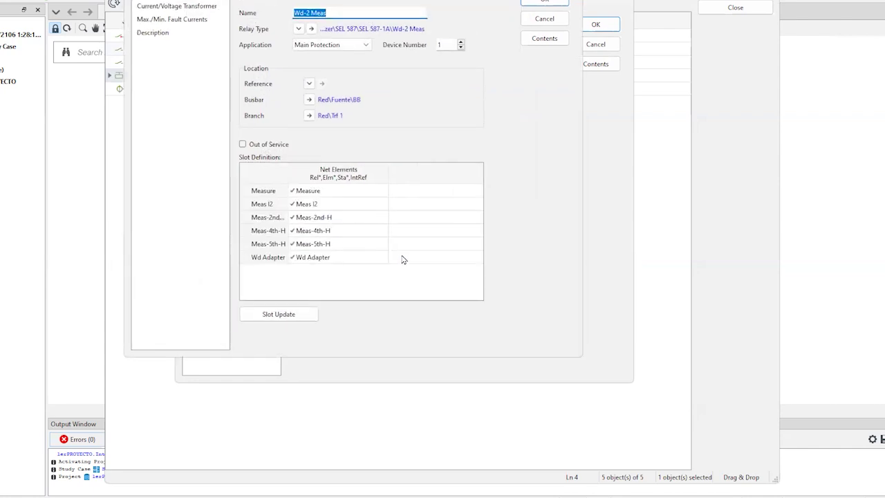
{"action": "left_click", "coordinate": [307, 258]}
{"action": "double_click", "coordinate": [307, 258]}
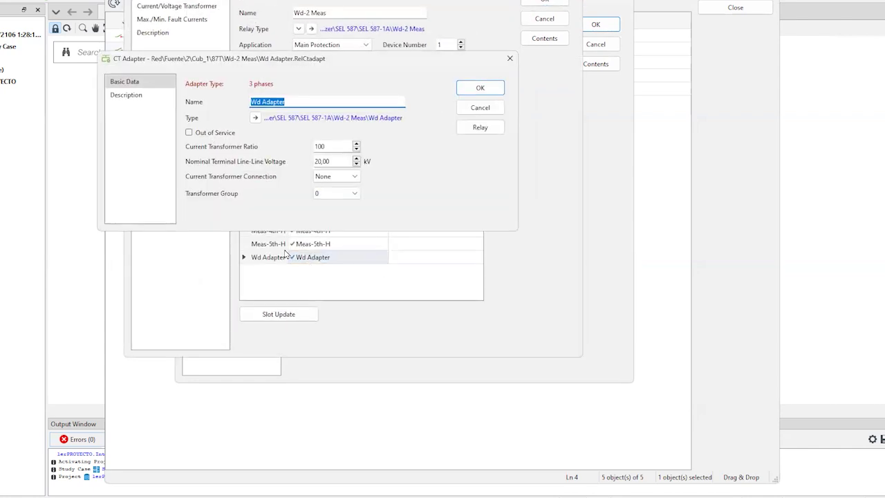
{"action": "double_click", "coordinate": [341, 147]}
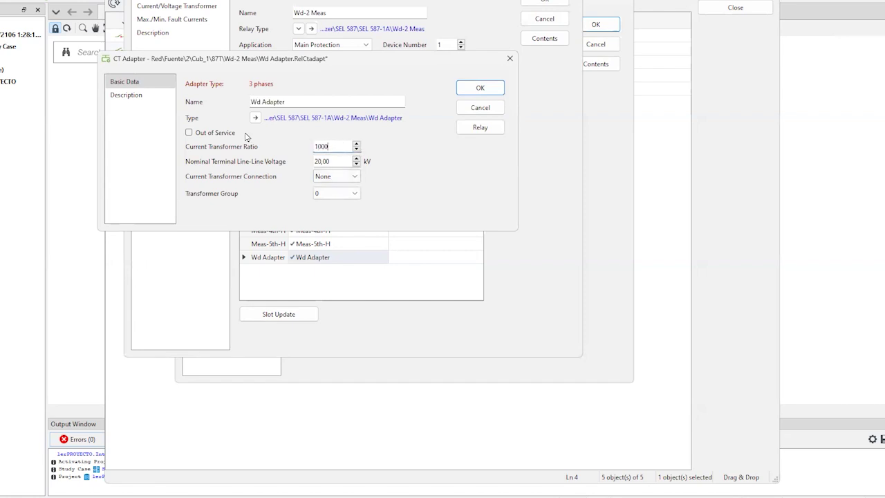
{"action": "key", "text": "Tab"}
{"action": "type", "text": "11"}
{"action": "left_click", "coordinate": [484, 90]}
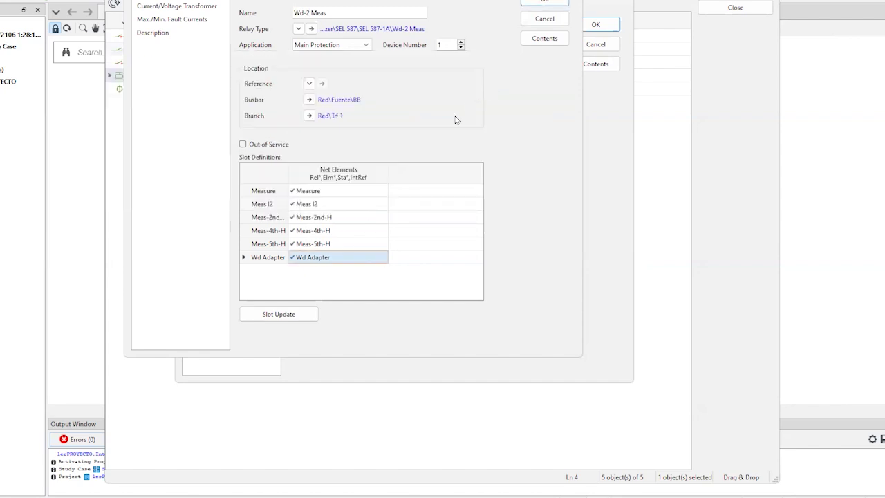
{"action": "left_click", "coordinate": [545, 1]}
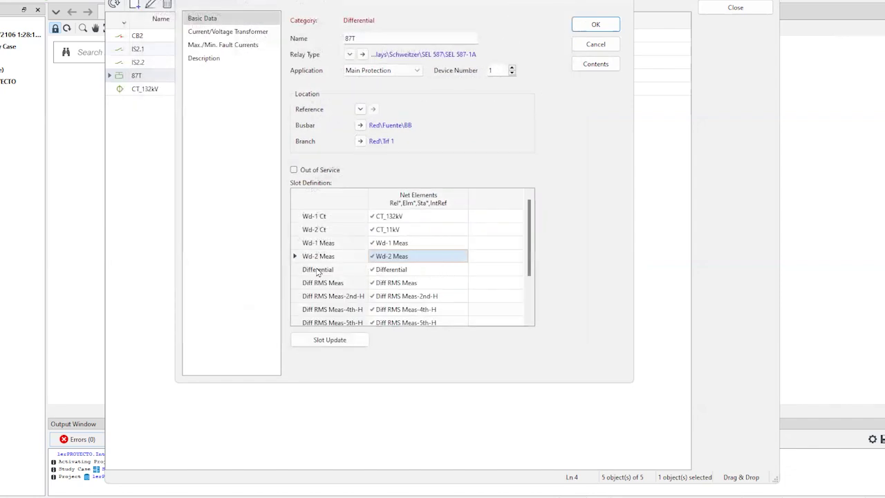
Set the Differential element's release threshold to 0,20 tap, second slope threshold to 3,0 tap, slopes to 20 % and 40 %, and unrestrained threshold to 10 tap
{"action": "double_click", "coordinate": [403, 272]}
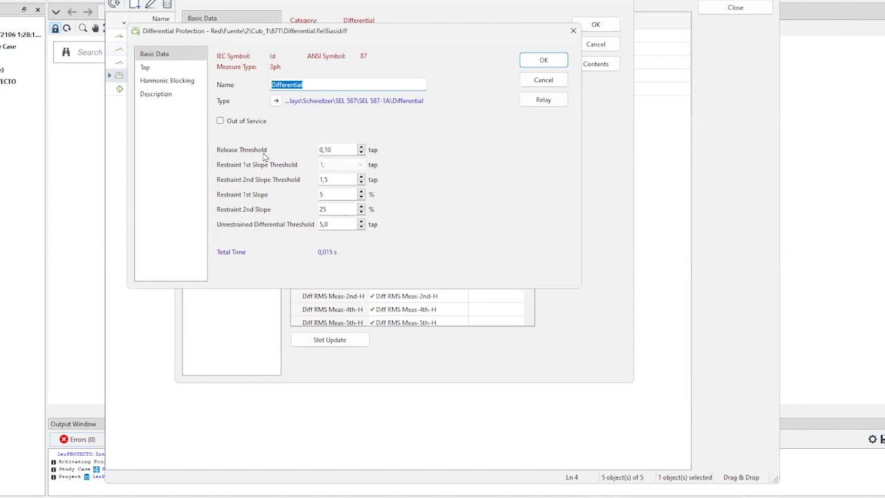
{"action": "left_click_drag", "start_coordinate": [339, 149], "coordinate": [289, 153]}
{"action": "type", "text": "0,"}
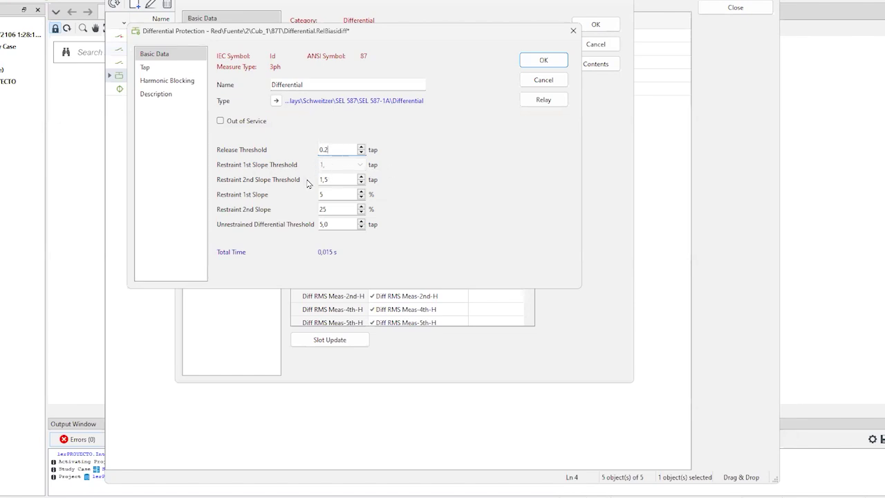
{"action": "left_click", "coordinate": [339, 178]}
{"action": "left_click", "coordinate": [336, 194]}
{"action": "type", "text": "20"}
{"action": "key", "text": "Tab"}
{"action": "key", "text": "Tab"}
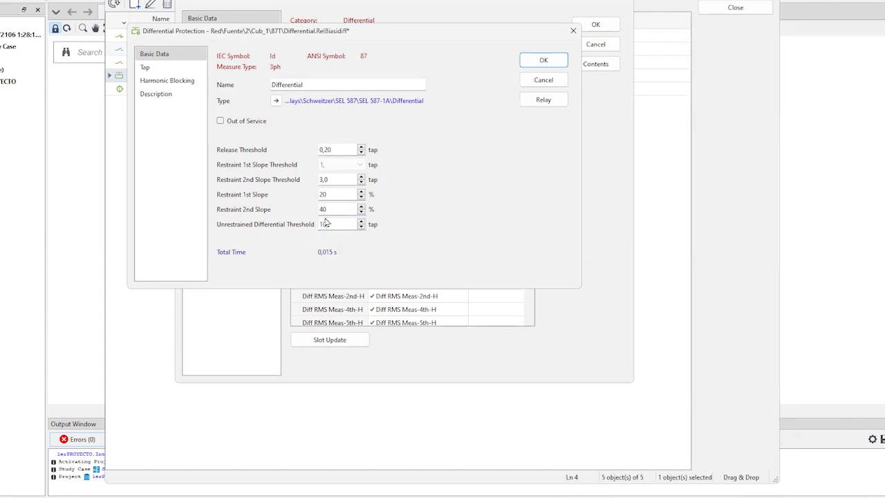
Have the Differential element assume its tap values, and set the 5th harmonic blocking threshold to 30 %
{"action": "left_click", "coordinate": [146, 67]}
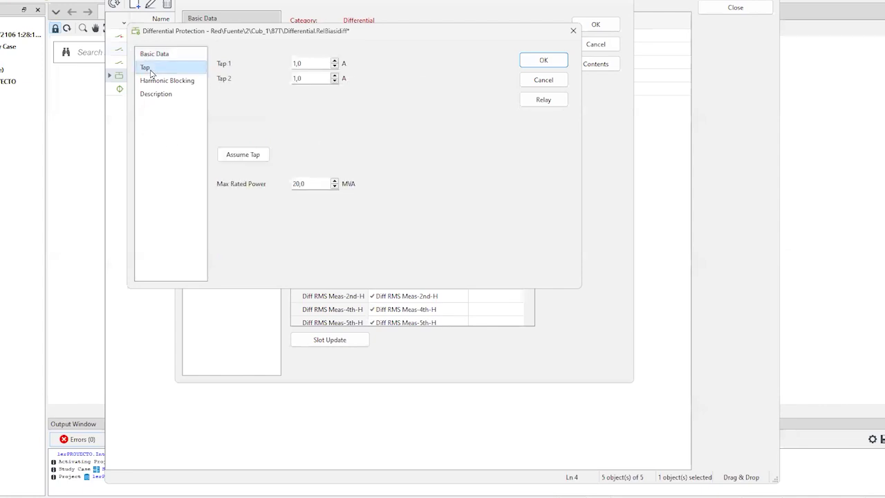
{"action": "left_click", "coordinate": [251, 156]}
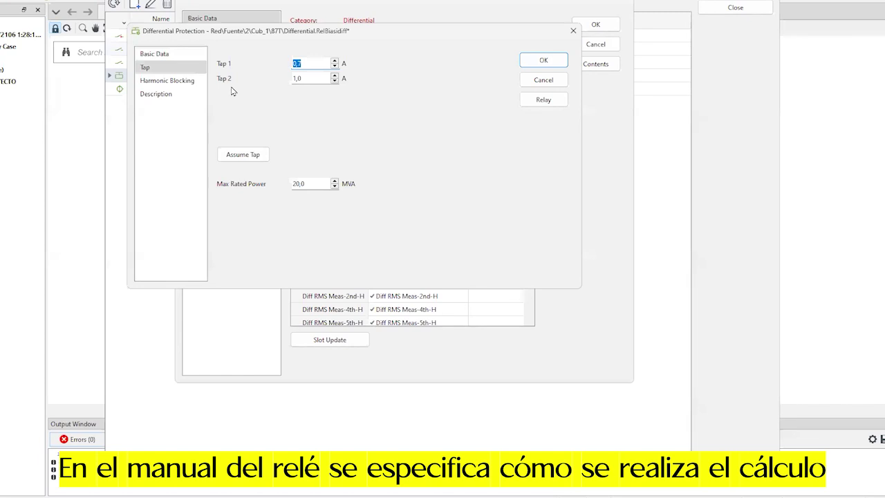
{"action": "left_click", "coordinate": [185, 83]}
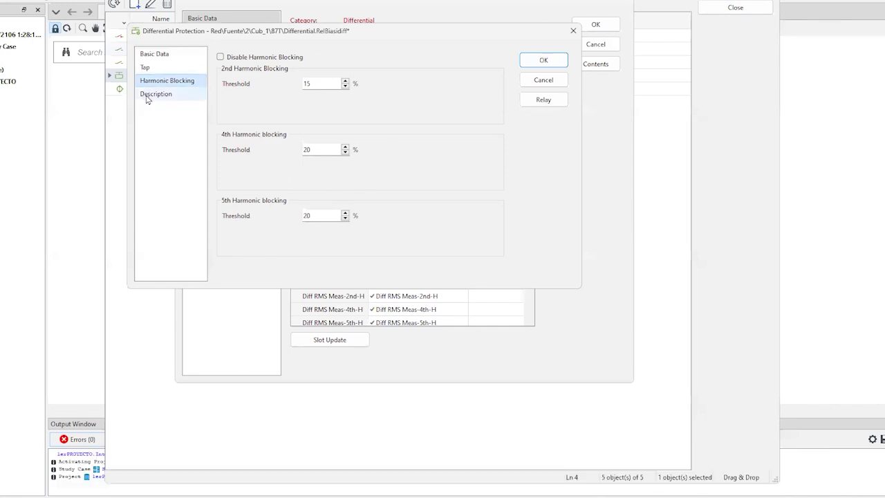
{"action": "double_click", "coordinate": [319, 83]}
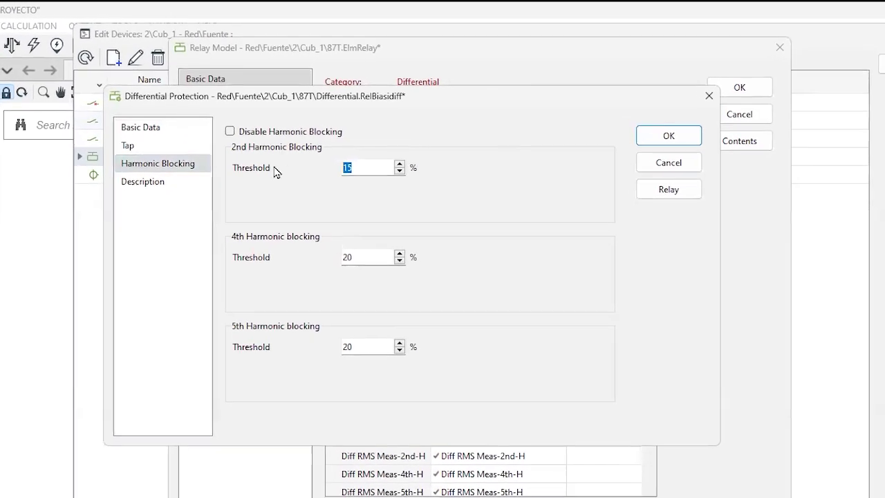
{"action": "left_click", "coordinate": [336, 225]}
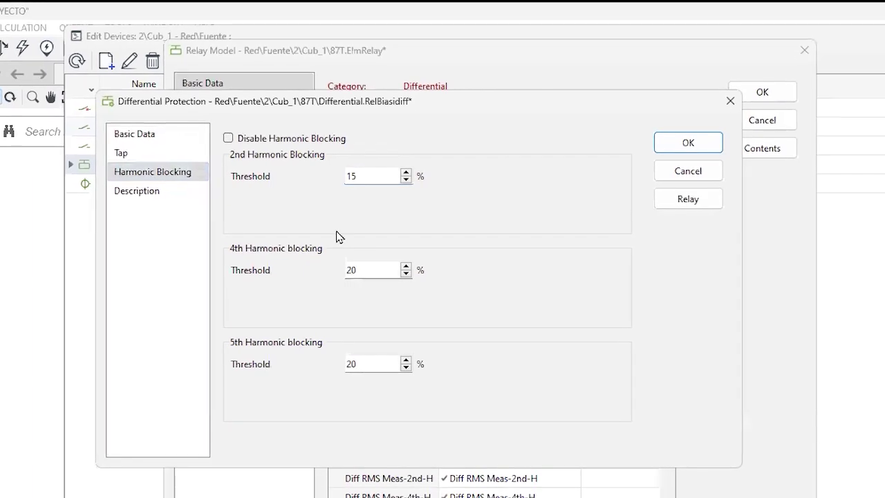
{"action": "double_click", "coordinate": [376, 364]}
{"action": "type", "text": "30"}
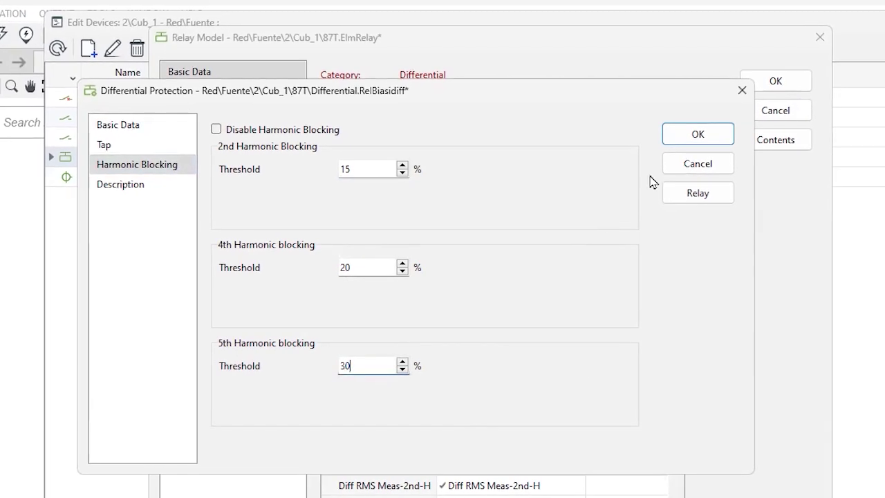
{"action": "left_click", "coordinate": [719, 135]}
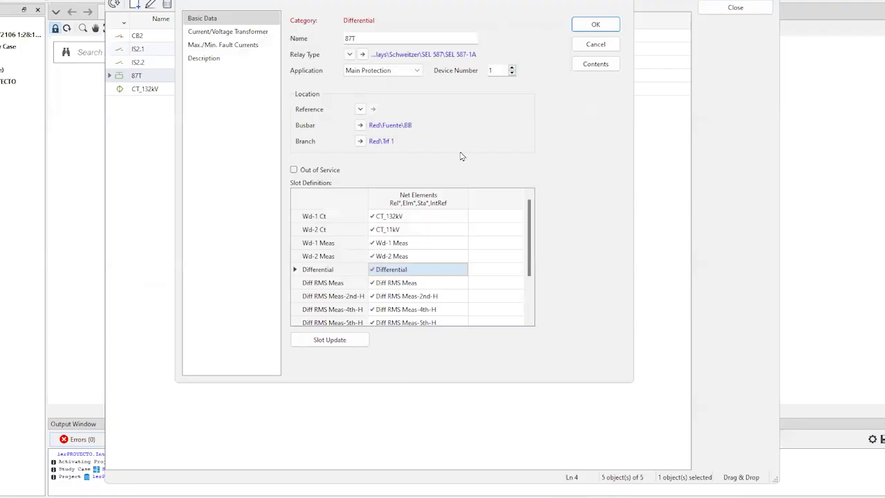
Accept relay 87T's slot configuration and close the cubicle's device list to return to the network diagram
{"action": "scroll", "coordinate": [435, 208], "scroll_direction": "down", "scroll_amount": 1}
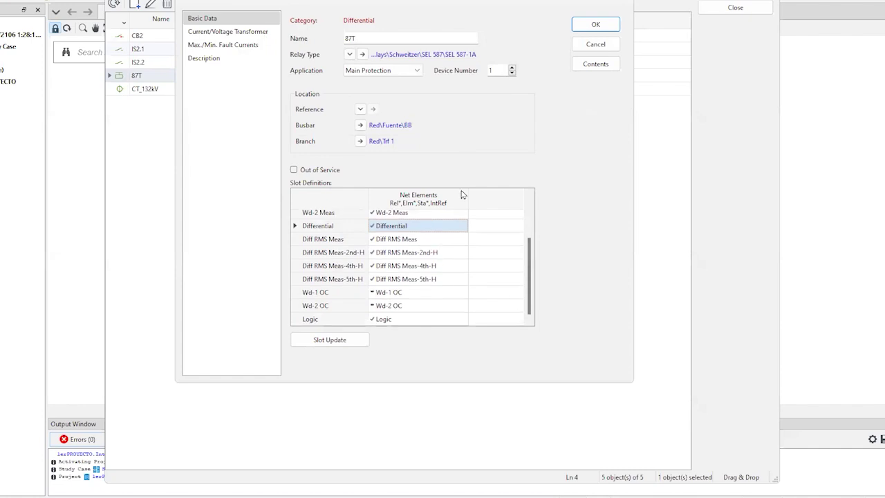
{"action": "scroll", "coordinate": [452, 268], "scroll_direction": "up", "scroll_amount": 1}
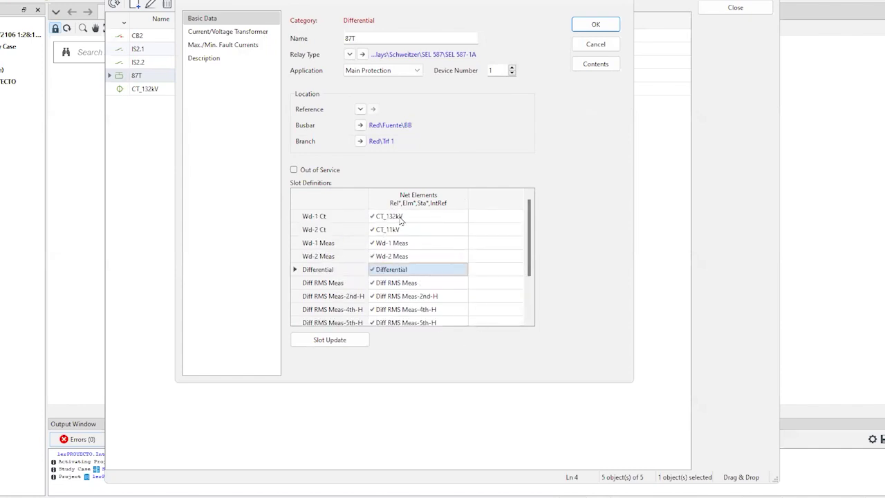
{"action": "left_click", "coordinate": [578, 27]}
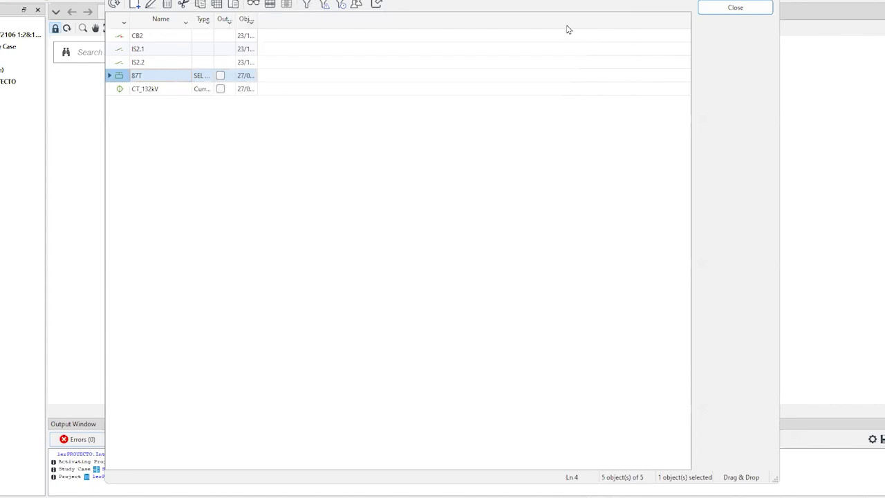
{"action": "left_click", "coordinate": [735, 8]}
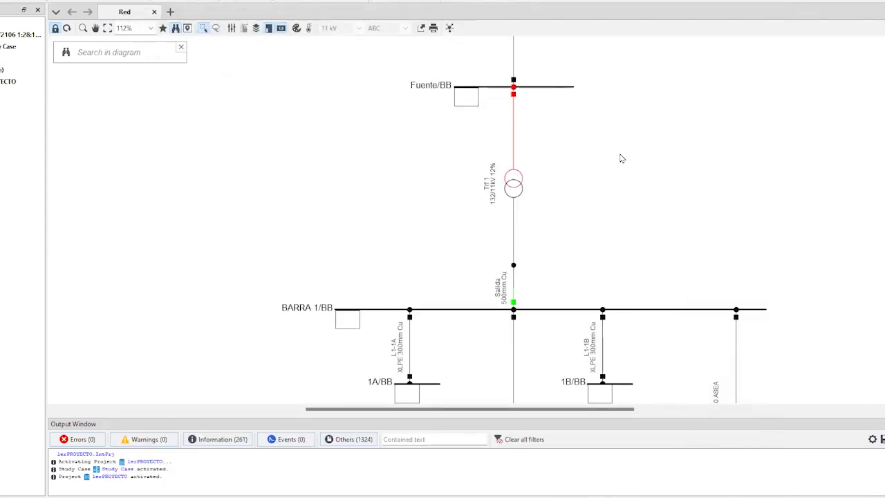
Show the current comparison differential plot for Trf 1's cubicle at Fuente/BB and give it the Paper style
{"action": "right_click", "coordinate": [514, 100]}
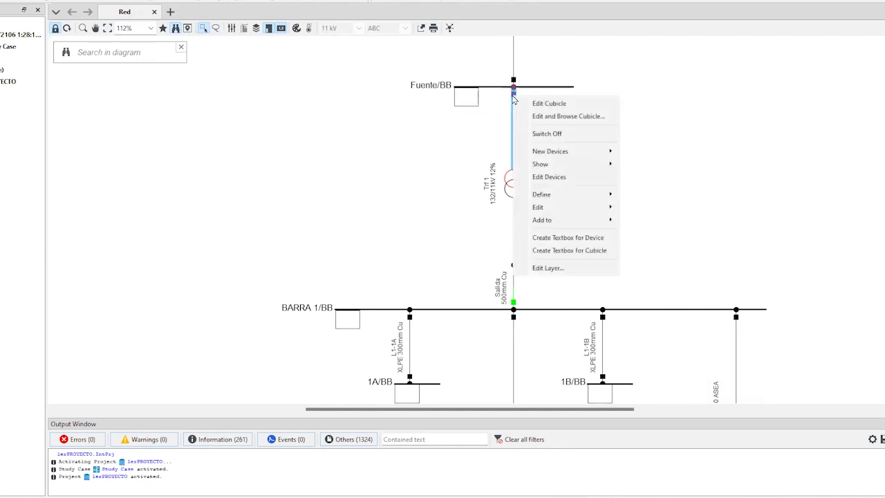
{"action": "mouse_move", "coordinate": [567, 171]}
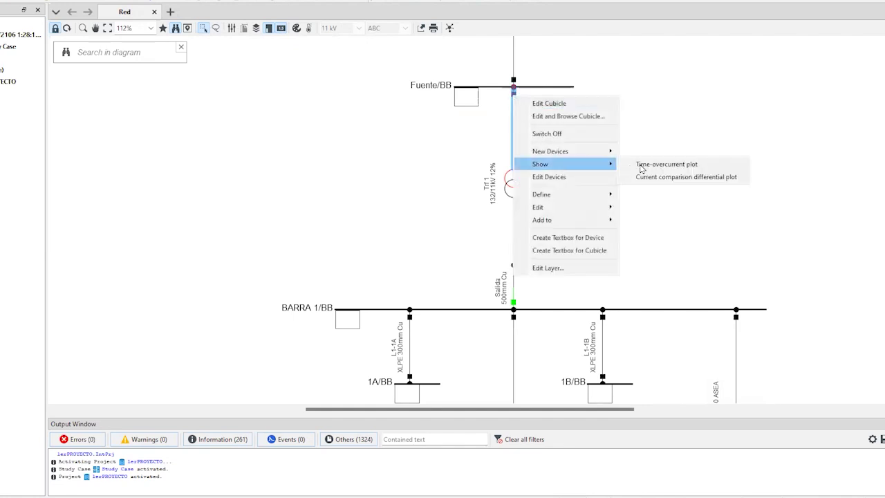
{"action": "left_click", "coordinate": [684, 180]}
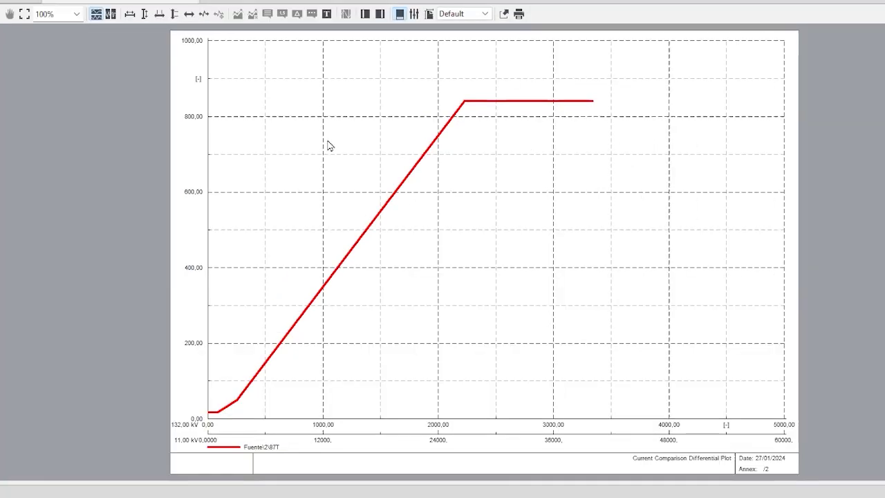
{"action": "left_click", "coordinate": [487, 17]}
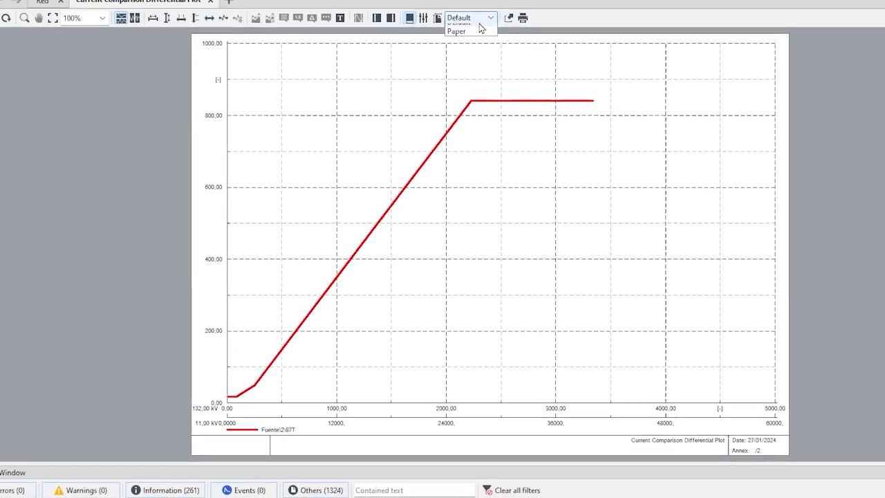
{"action": "left_click", "coordinate": [460, 37]}
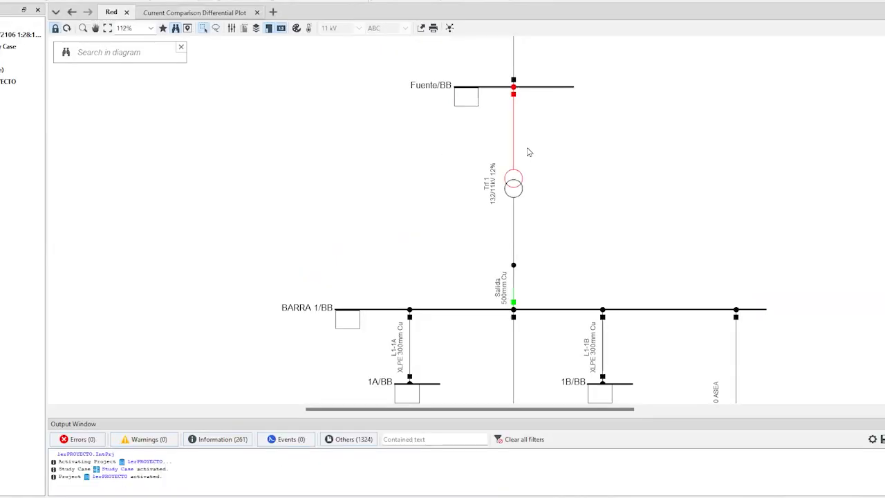
Calculate an IEC 60909 3-phase short-circuit at the terminal between Trf 1 and Salida in the Red diagram, and show it in the differential plot
{"action": "scroll", "coordinate": [533, 158], "scroll_direction": "down", "scroll_amount": 2}
{"action": "right_click", "coordinate": [515, 187]}
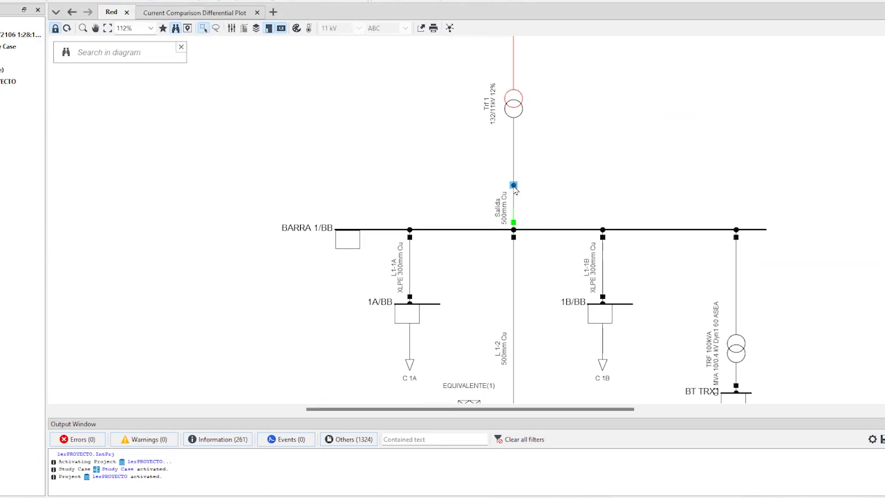
{"action": "left_click", "coordinate": [554, 144]}
{"action": "scroll", "coordinate": [554, 141], "scroll_direction": "up", "scroll_amount": 2}
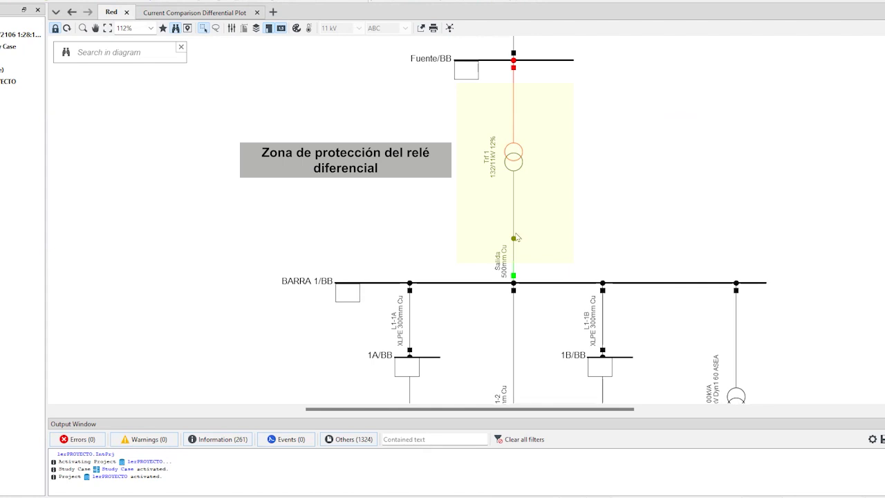
{"action": "left_click", "coordinate": [513, 239]}
{"action": "right_click", "coordinate": [515, 242]}
{"action": "mouse_move", "coordinate": [569, 384]}
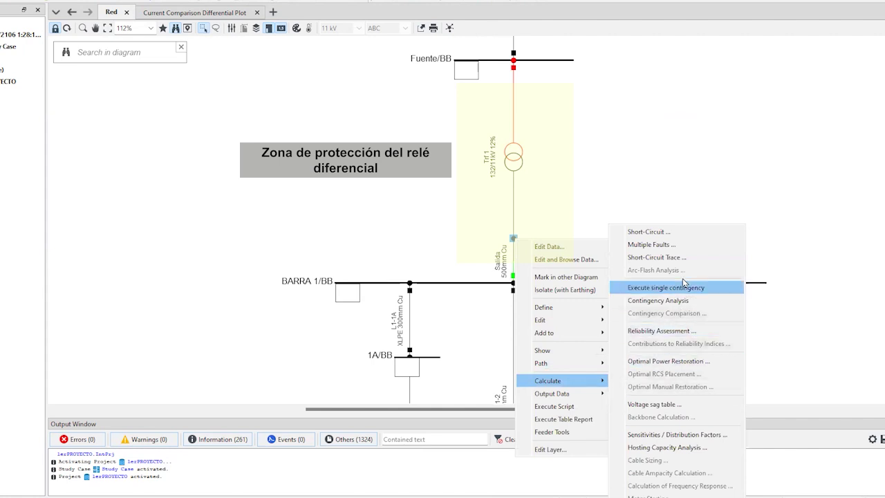
{"action": "left_click", "coordinate": [646, 232]}
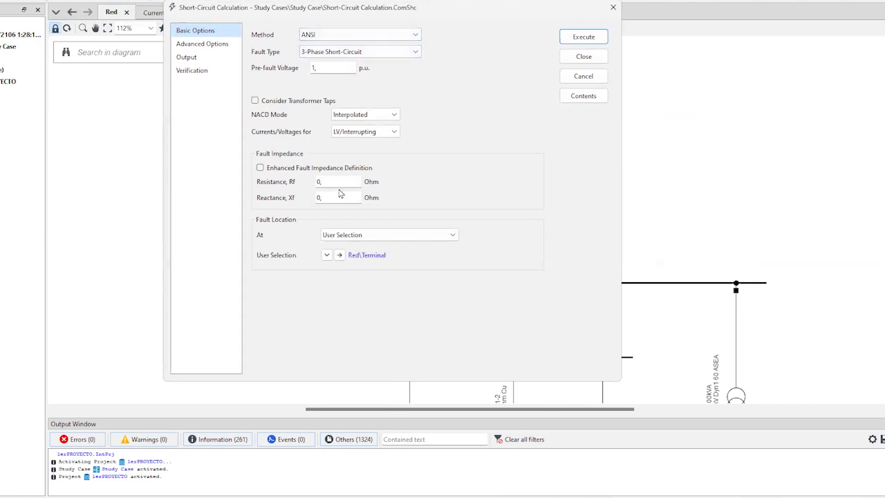
{"action": "left_click", "coordinate": [386, 34]}
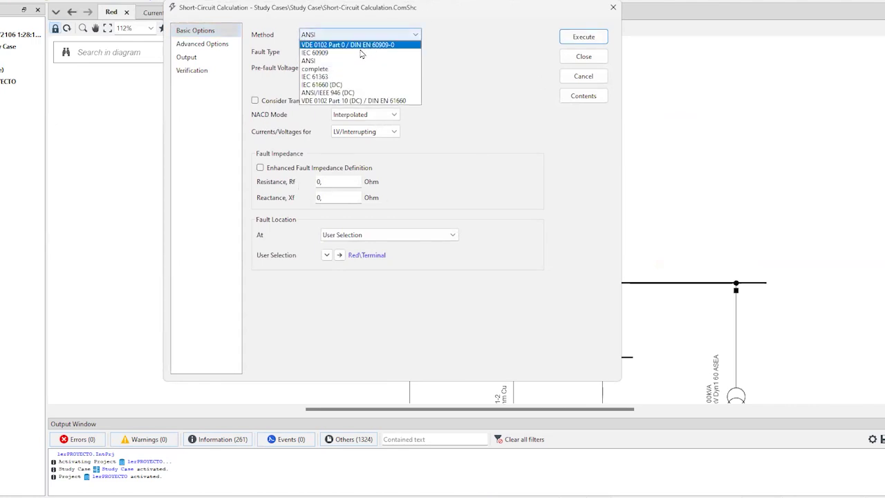
{"action": "left_click", "coordinate": [336, 54]}
{"action": "left_click", "coordinate": [585, 37]}
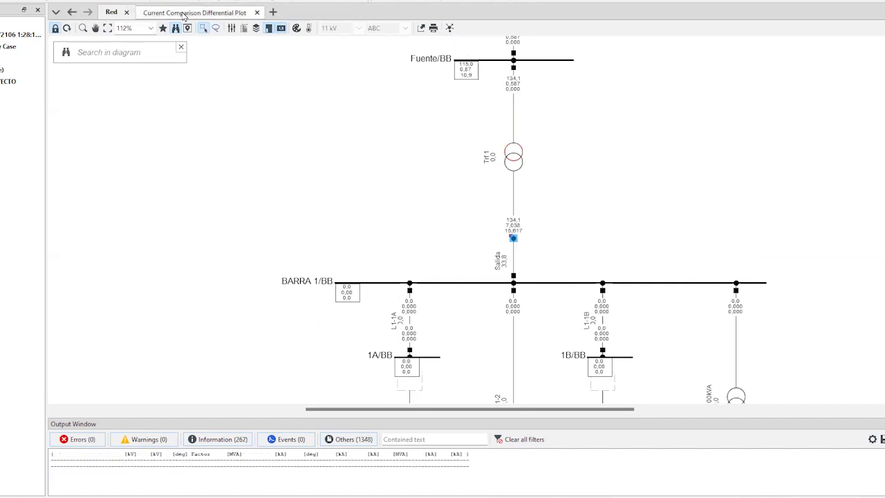
{"action": "left_click", "coordinate": [185, 14]}
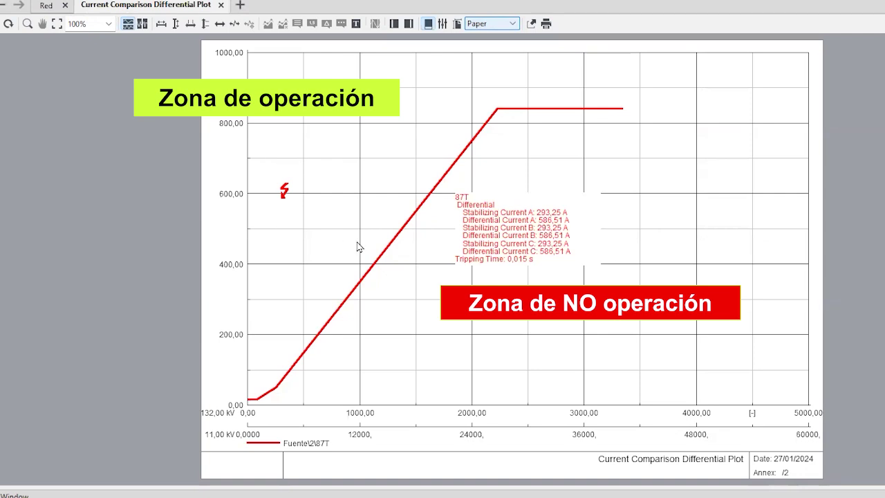
Repeat the short-circuit calculation at the same terminal with a fault resistance of 10 Ohm
{"action": "mouse_move", "coordinate": [587, 219]}
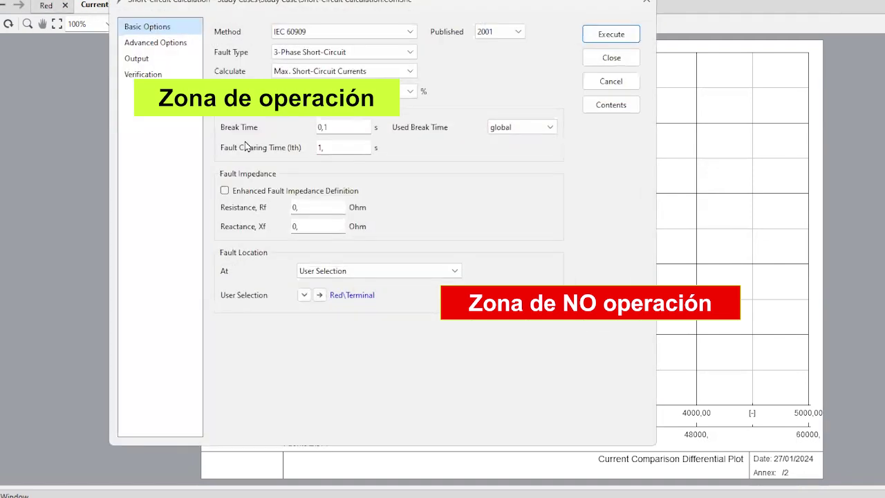
{"action": "left_click", "coordinate": [319, 202]}
{"action": "key", "text": "BackSpace"}
{"action": "key", "text": "BackSpace"}
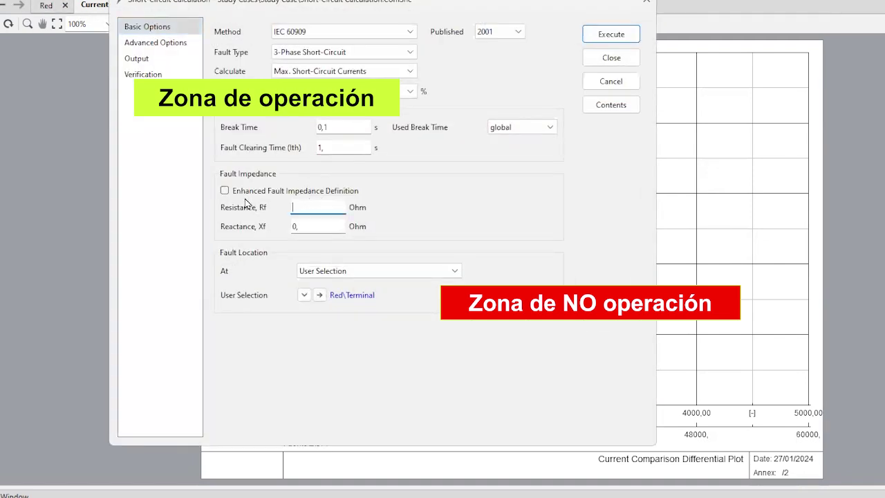
{"action": "type", "text": "10"}
{"action": "key", "text": "Return"}
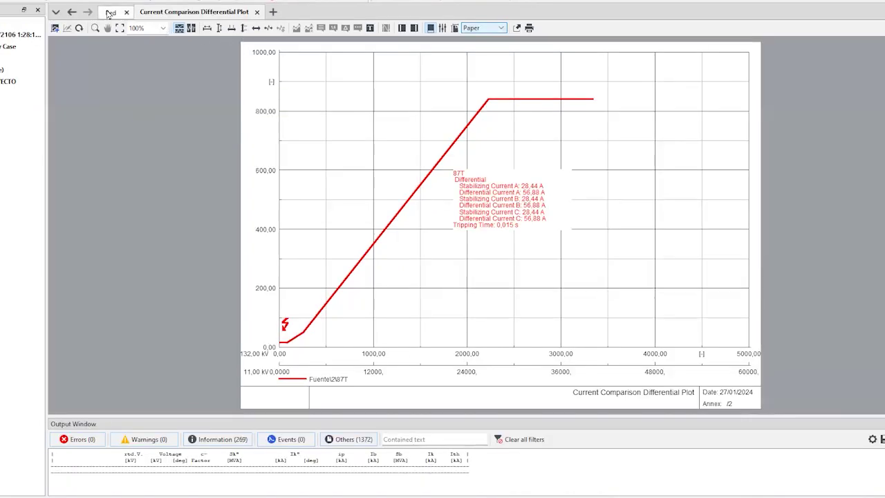
Calculate a short-circuit on busbar BARRA 1/BB with a fault resistance of 0 Ohm and show it in the differential plot
{"action": "left_click", "coordinate": [46, 5]}
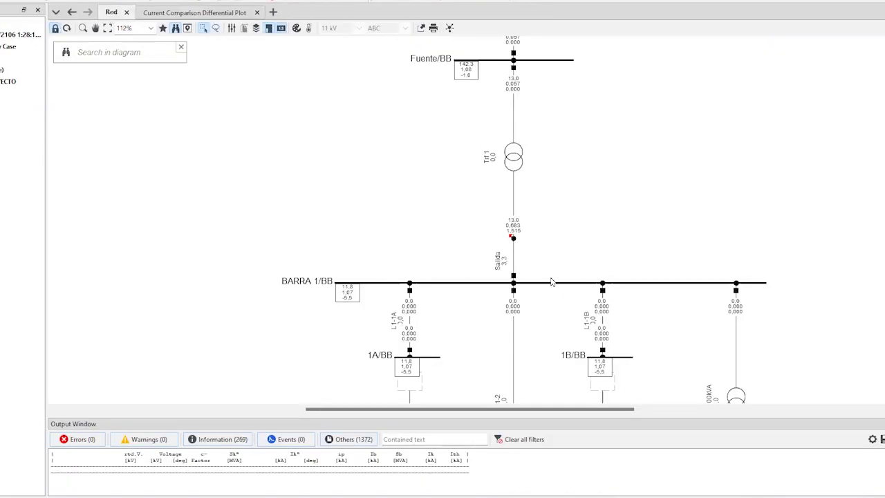
{"action": "right_click", "coordinate": [551, 283]}
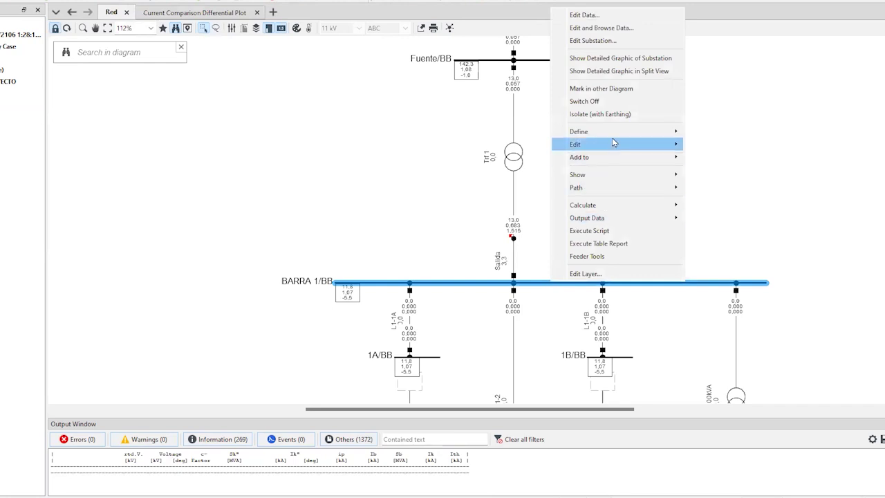
{"action": "mouse_move", "coordinate": [613, 138]}
{"action": "left_click", "coordinate": [726, 133]}
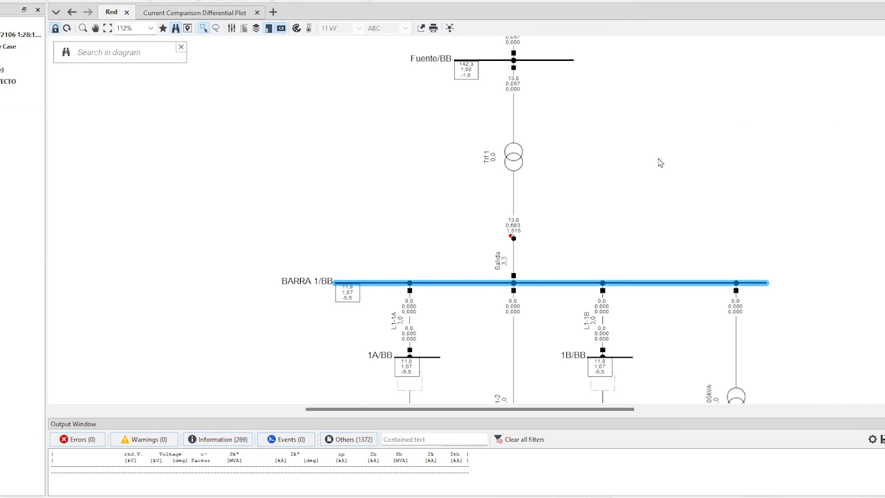
{"action": "right_click", "coordinate": [548, 285]}
{"action": "mouse_move", "coordinate": [602, 206]}
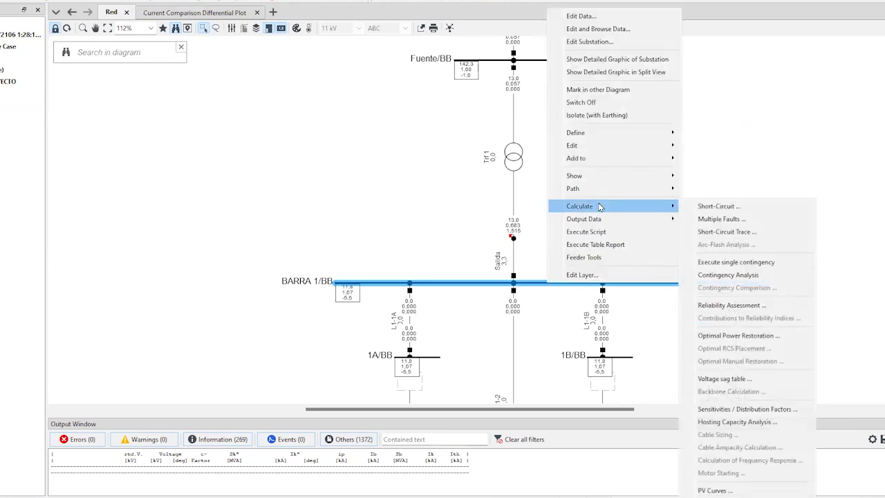
{"action": "left_click", "coordinate": [719, 206]}
{"action": "left_click_drag", "start_coordinate": [338, 179], "coordinate": [245, 184]}
{"action": "type", "text": "0"}
{"action": "key", "text": "Return"}
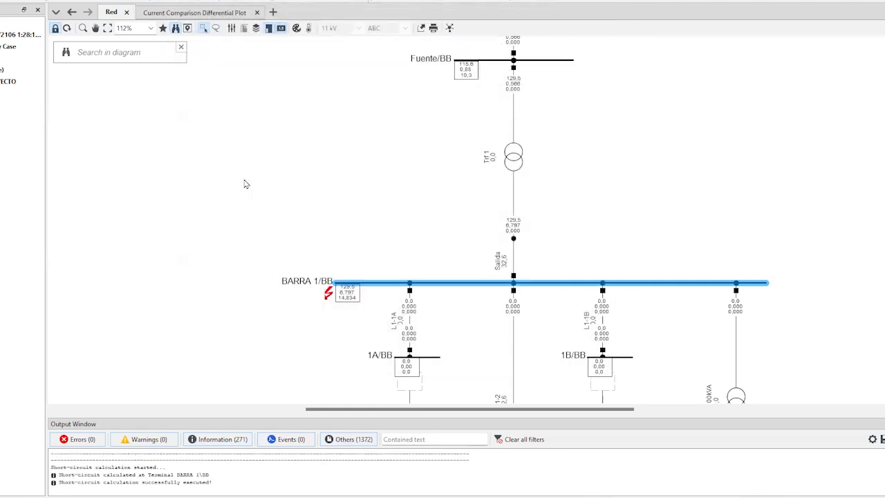
{"action": "left_click", "coordinate": [196, 13]}
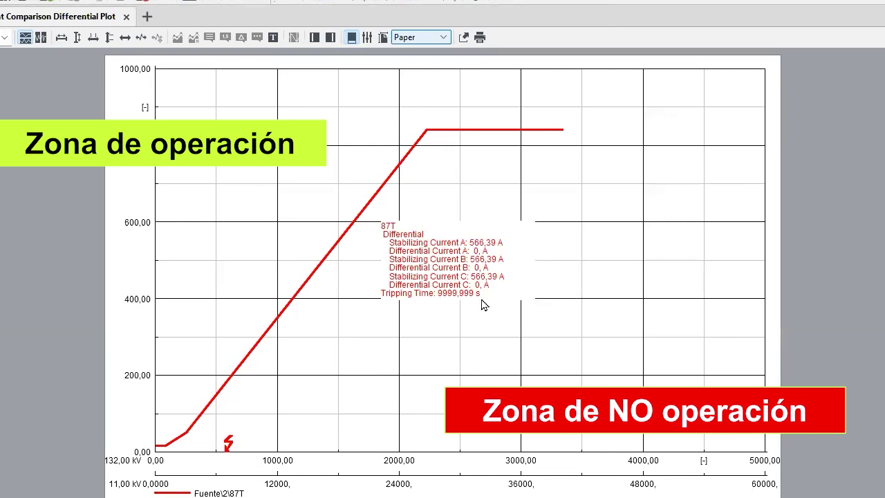
Repeat the short-circuit calculation on busbar BARRA 1/BB with a fault resistance of 10 Ohm
{"action": "mouse_move", "coordinate": [484, 305]}
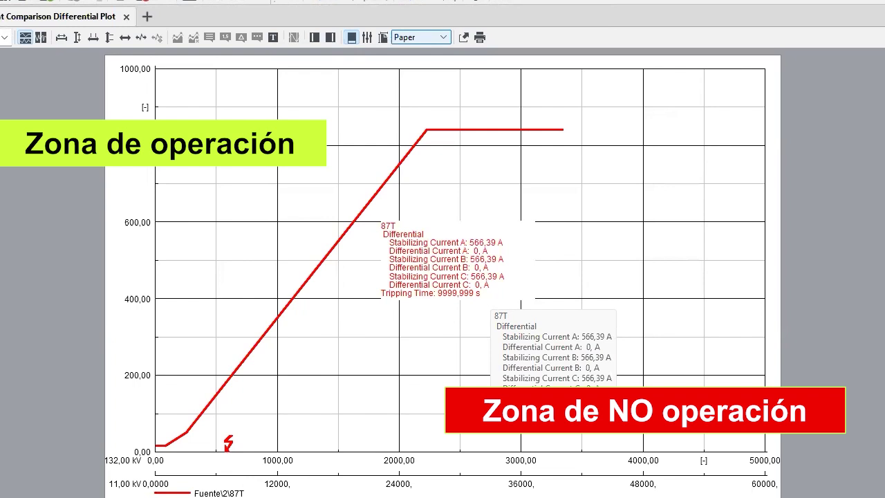
{"action": "key", "text": "F11"}
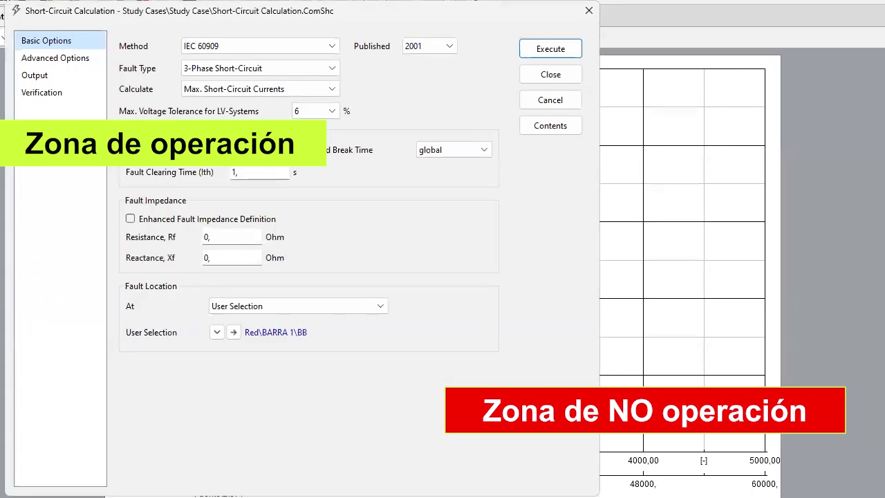
{"action": "left_click_drag", "start_coordinate": [216, 236], "coordinate": [130, 224]}
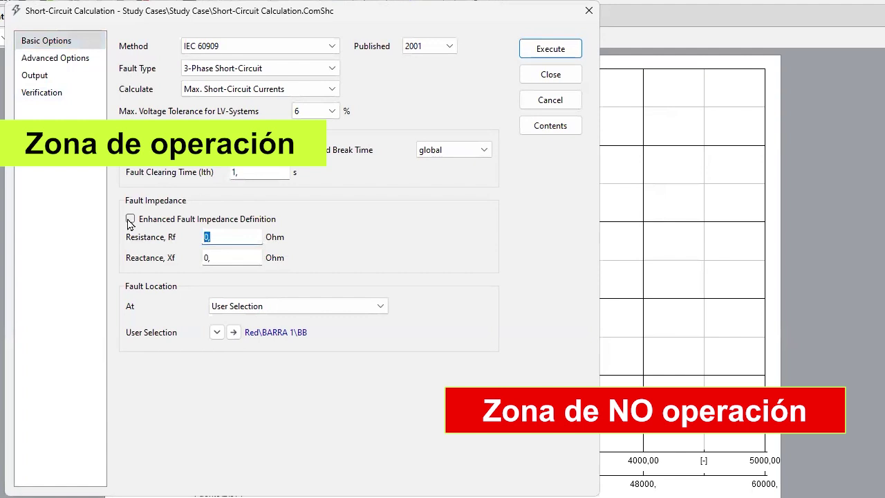
{"action": "key", "text": "Return"}
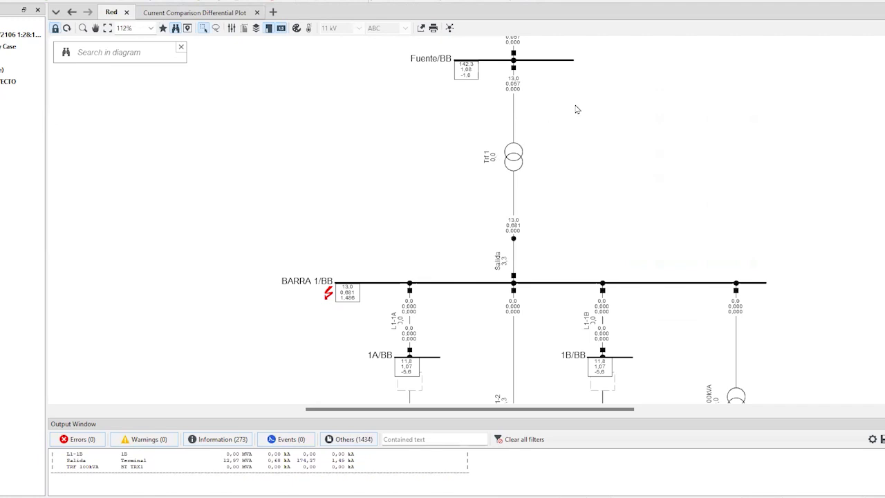
Close the switch that connects EQUIVALENTE(1) to busbar BARRA 2/BB in the Red diagram
{"action": "scroll", "coordinate": [590, 117], "scroll_direction": "down", "scroll_amount": 5}
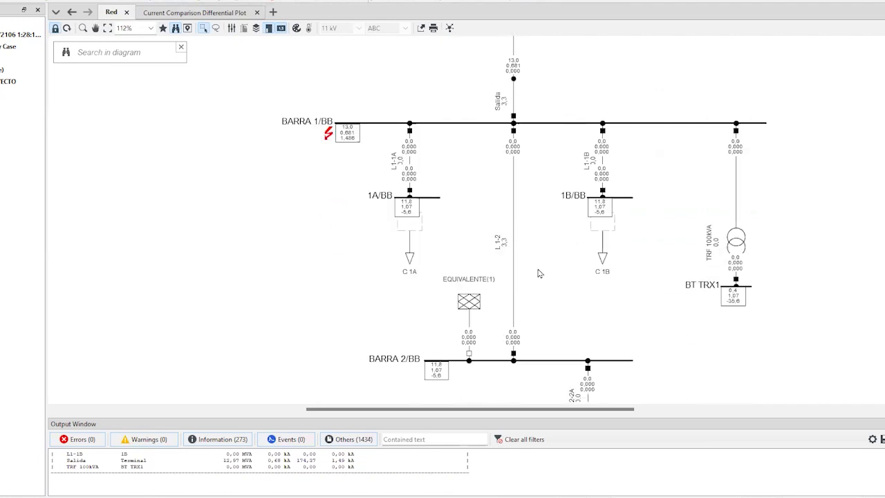
{"action": "double_click", "coordinate": [470, 355]}
{"action": "scroll", "coordinate": [566, 280], "scroll_direction": "up", "scroll_amount": 2}
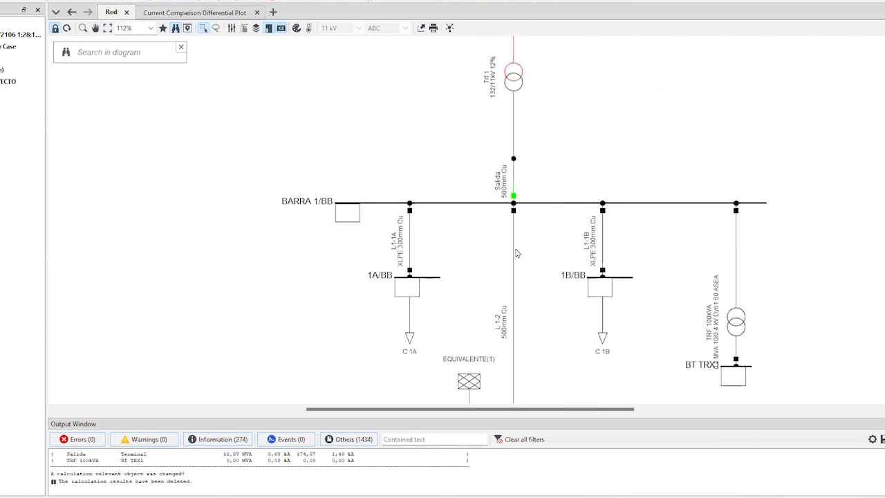
Recalculate the 10 Ohm 3-phase short-circuit on BARRA 1/BB with the second source connected and show it in the differential plot
{"action": "left_click", "coordinate": [81, 3]}
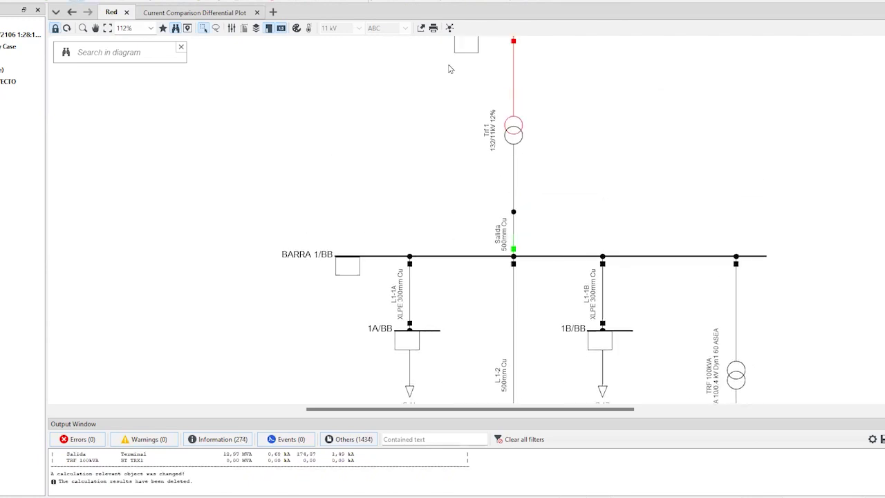
{"action": "left_click", "coordinate": [583, 37]}
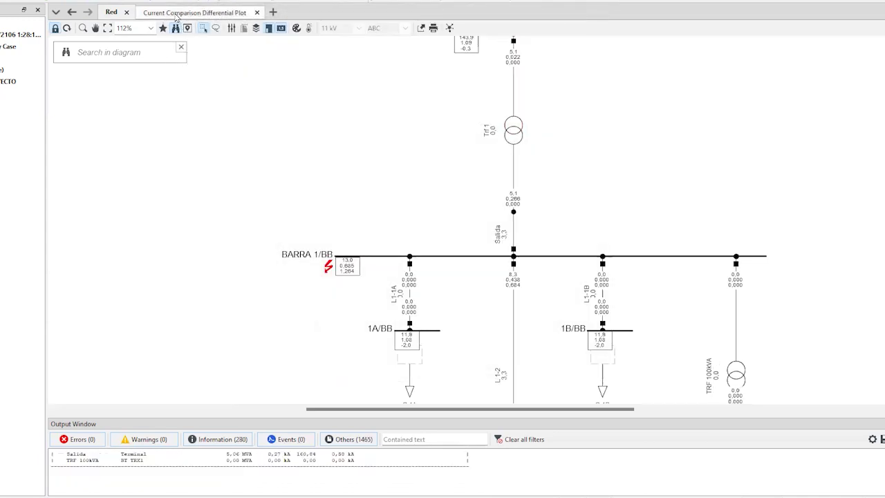
{"action": "left_click", "coordinate": [192, 12]}
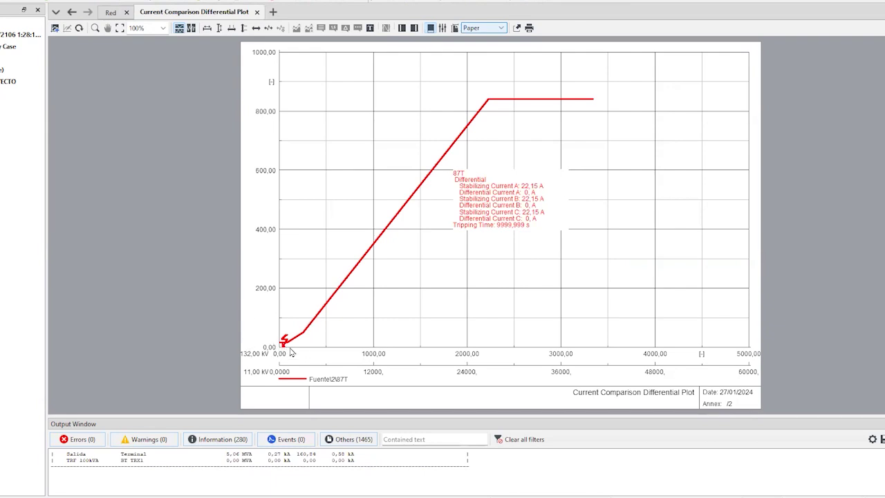
Calculate a 3-phase short-circuit at the terminal between Trf 1 and Salida in the Red diagram with a fault resistance of 0 Ohm
{"action": "left_click", "coordinate": [114, 13]}
{"action": "right_click", "coordinate": [513, 213]}
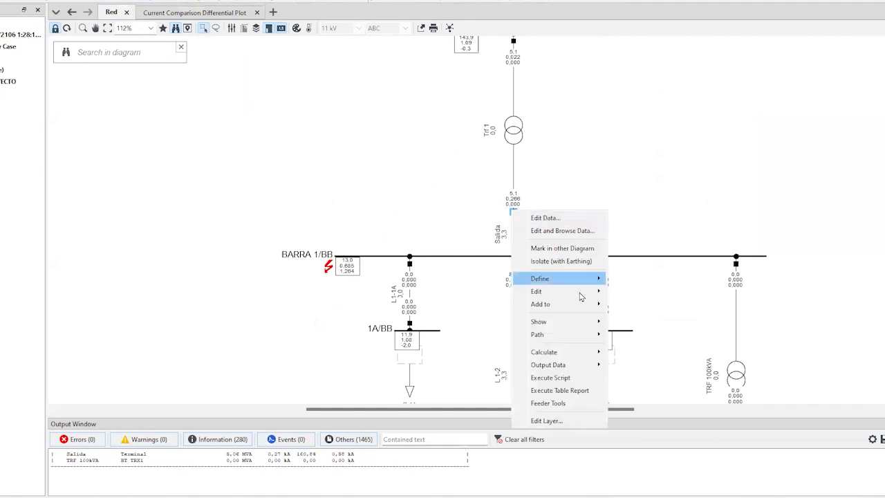
{"action": "mouse_move", "coordinate": [567, 323]}
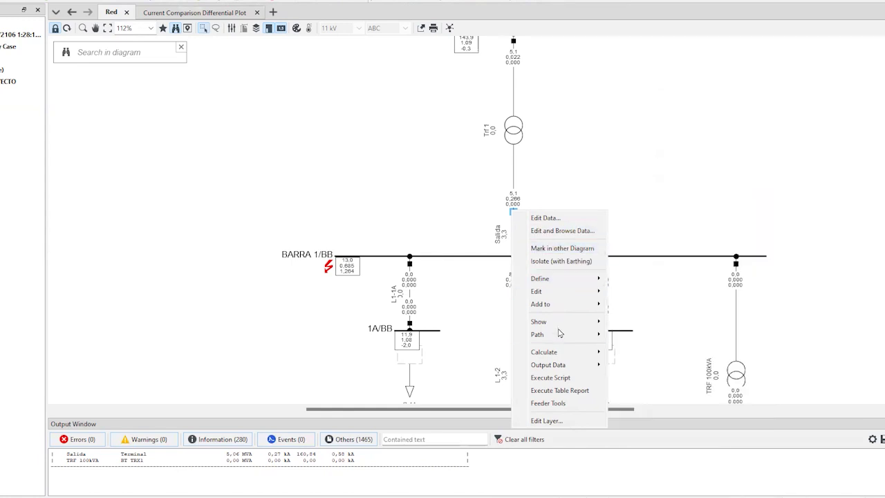
{"action": "mouse_move", "coordinate": [572, 357]}
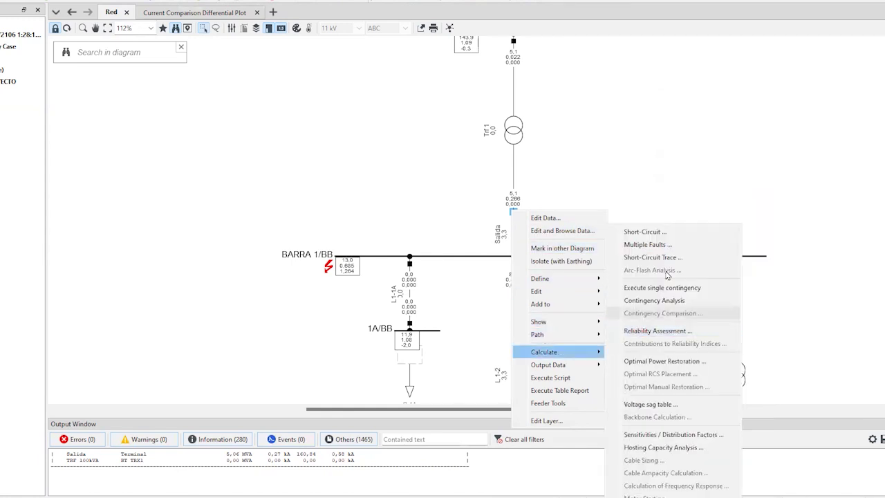
{"action": "left_click", "coordinate": [664, 237]}
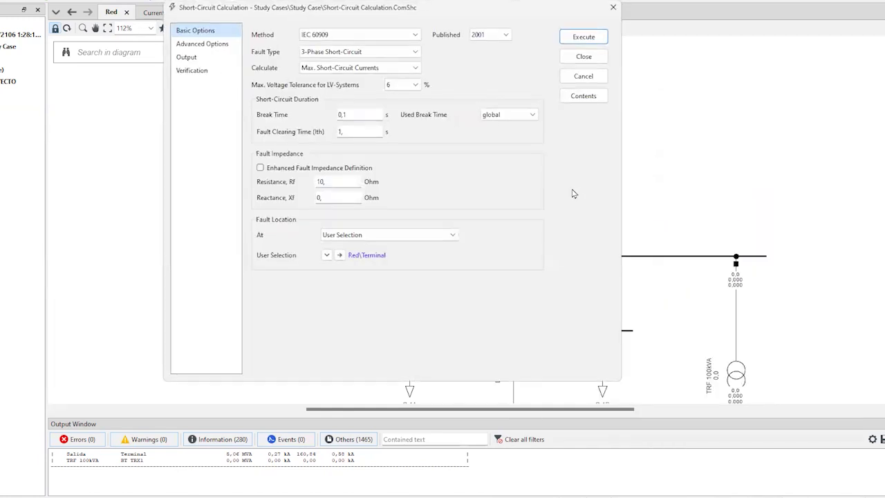
{"action": "key", "text": "Tab"}
{"action": "type", "text": "0"}
{"action": "key", "text": "Return"}
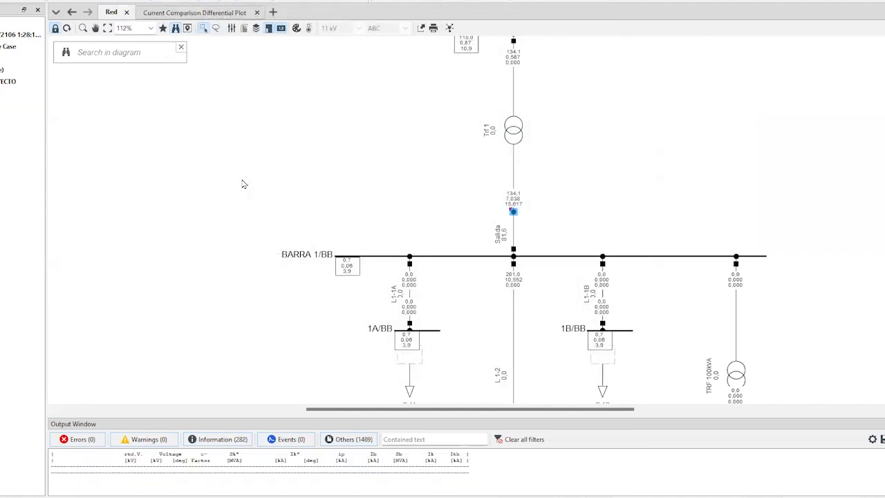
Rescale the vertical axis of the differential plot to include the fault point and move the 87T results label beside it
{"action": "left_click", "coordinate": [194, 15]}
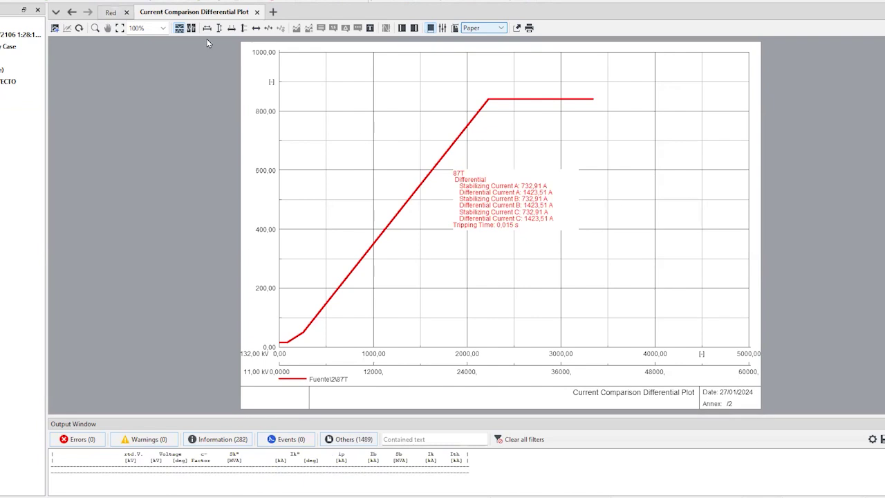
{"action": "left_click", "coordinate": [220, 30]}
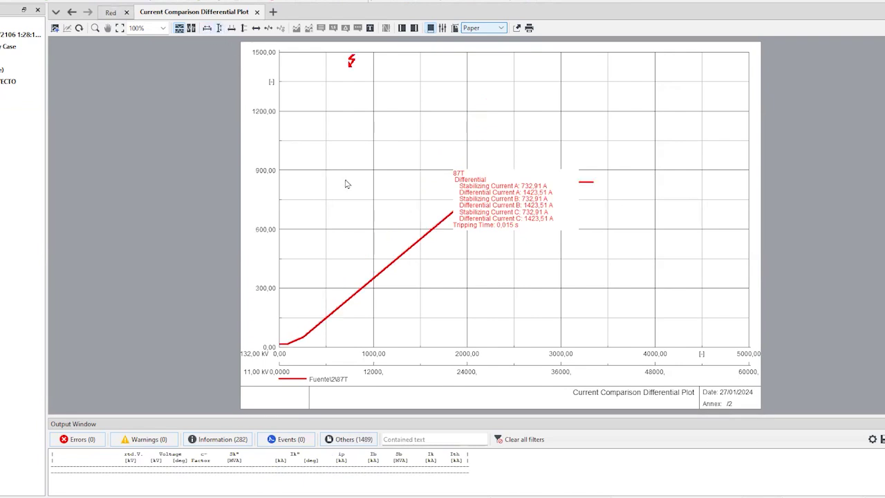
{"action": "left_click", "coordinate": [488, 211]}
{"action": "left_click_drag", "start_coordinate": [505, 205], "coordinate": [417, 94]}
{"action": "left_click", "coordinate": [336, 122]}
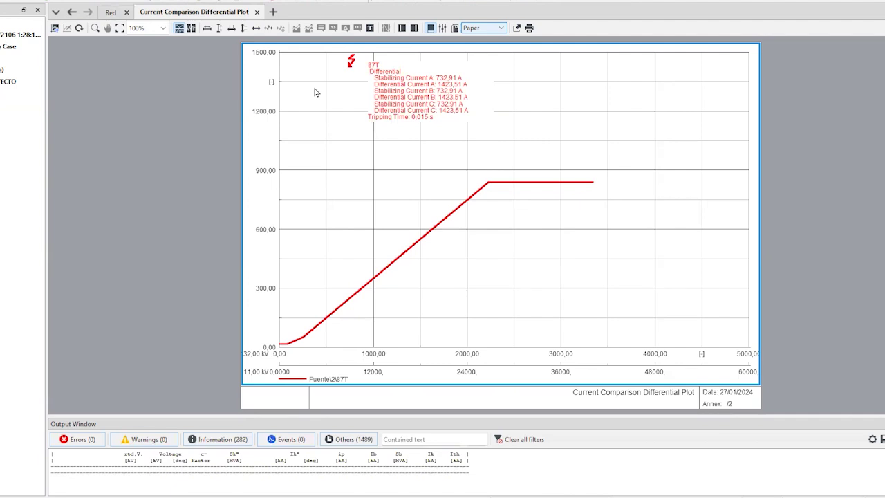
Recalculate the 3-phase short-circuit at the same terminal with a fault resistance of 10 Ohm
{"action": "left_click_drag", "start_coordinate": [315, 92], "coordinate": [315, 92]}
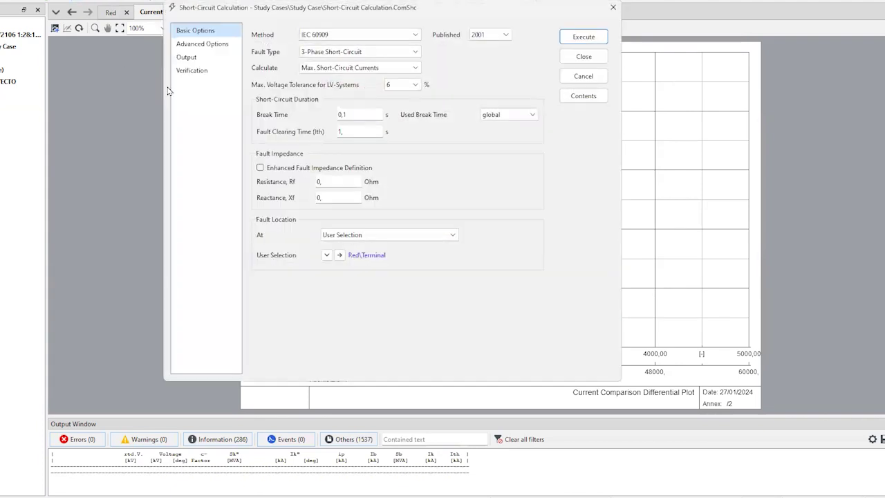
{"action": "left_click_drag", "start_coordinate": [332, 185], "coordinate": [282, 185]}
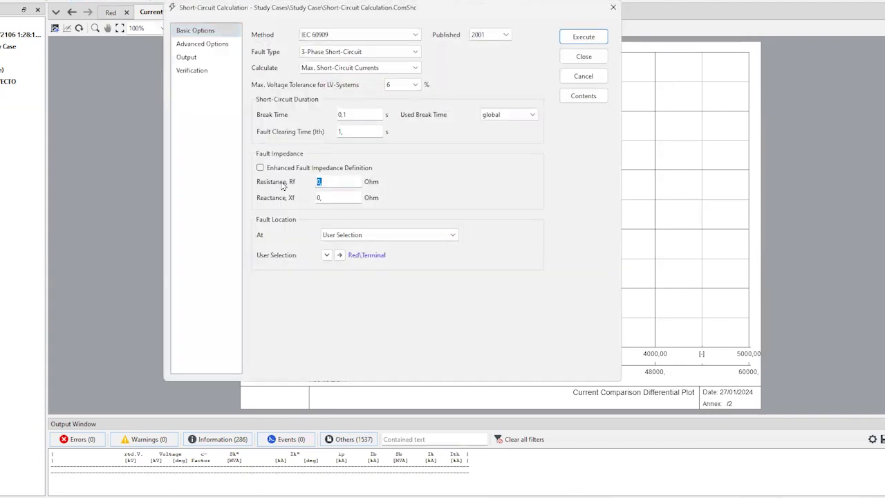
{"action": "key", "text": "Return"}
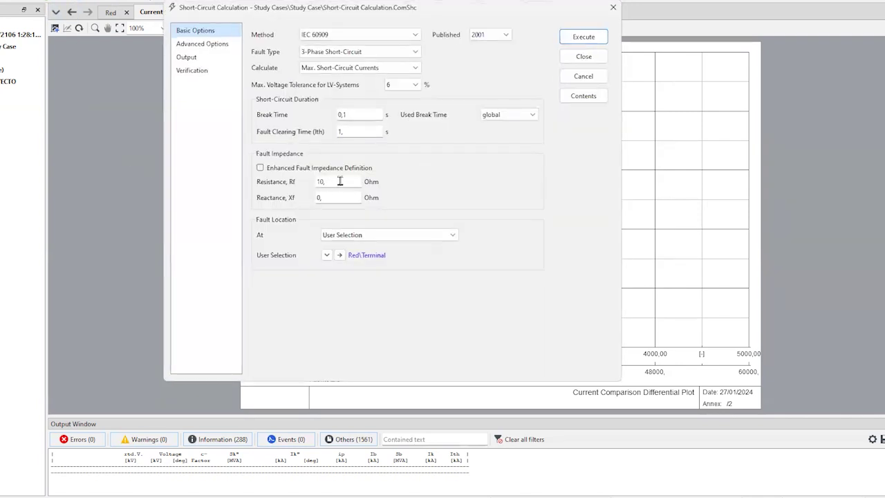
Repeat the terminal short-circuit with a much larger fault resistance than 10 Ohm and rescale the plot's vertical axis
{"action": "left_click_drag", "start_coordinate": [339, 182], "coordinate": [263, 184]}
{"action": "type", "text": "00"}
{"action": "key", "text": "Return"}
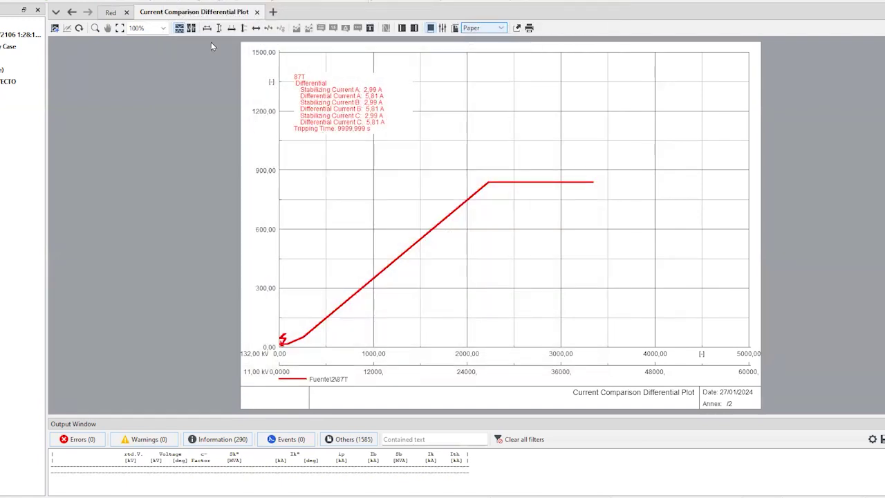
{"action": "left_click", "coordinate": [219, 29]}
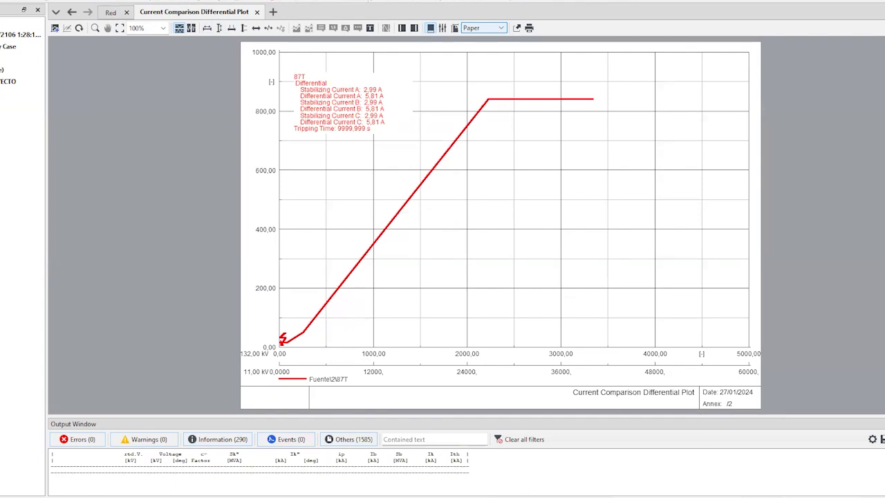
Check the short-circuit results at the terminal below Trf 1 in the Red diagram
{"action": "left_click", "coordinate": [110, 12]}
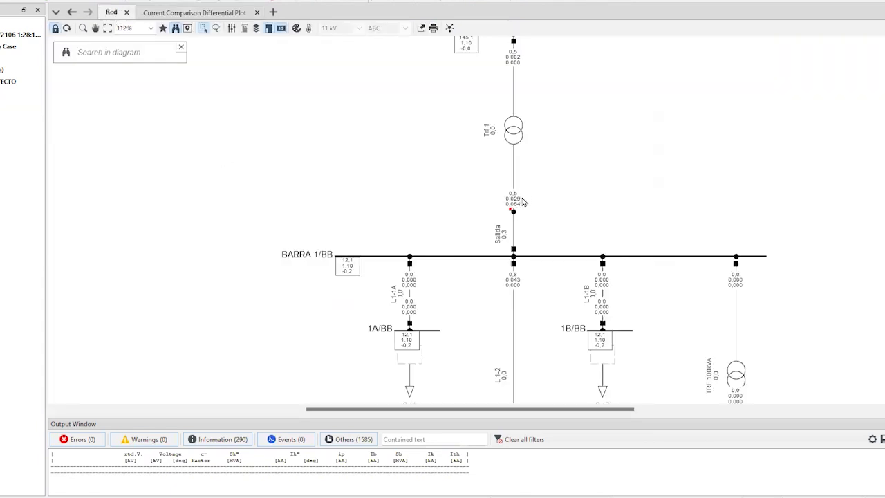
{"action": "mouse_move", "coordinate": [520, 202]}
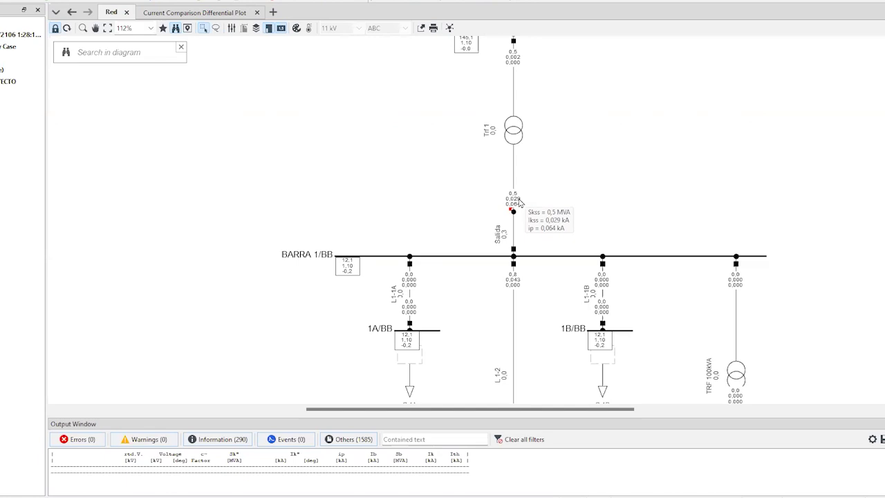
{"action": "scroll", "coordinate": [520, 142], "scroll_direction": "up", "scroll_amount": 1}
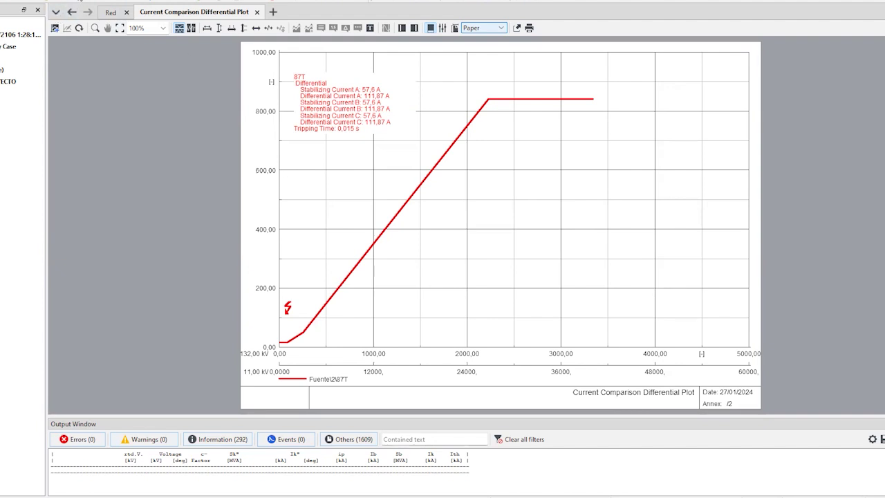
Calculate a Single Phase to Ground short-circuit at the terminal with a fault resistance of 5 Ohm
{"action": "left_click", "coordinate": [80, 0]}
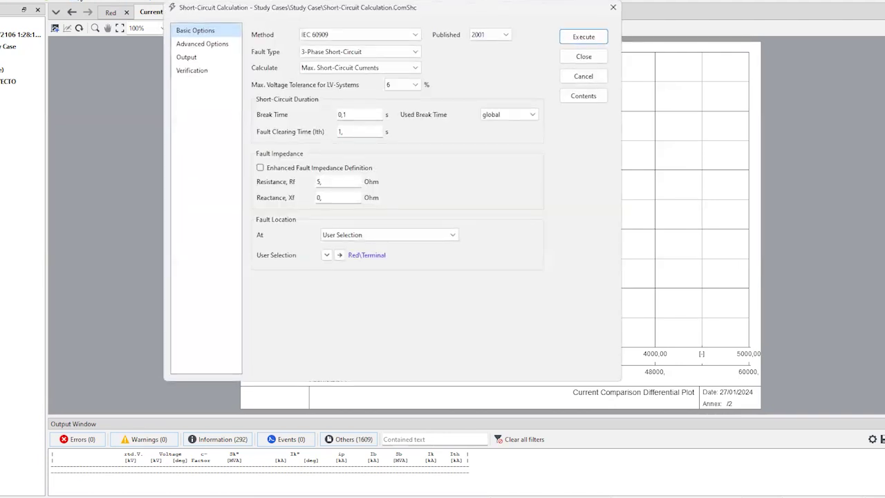
{"action": "left_click", "coordinate": [308, 50]}
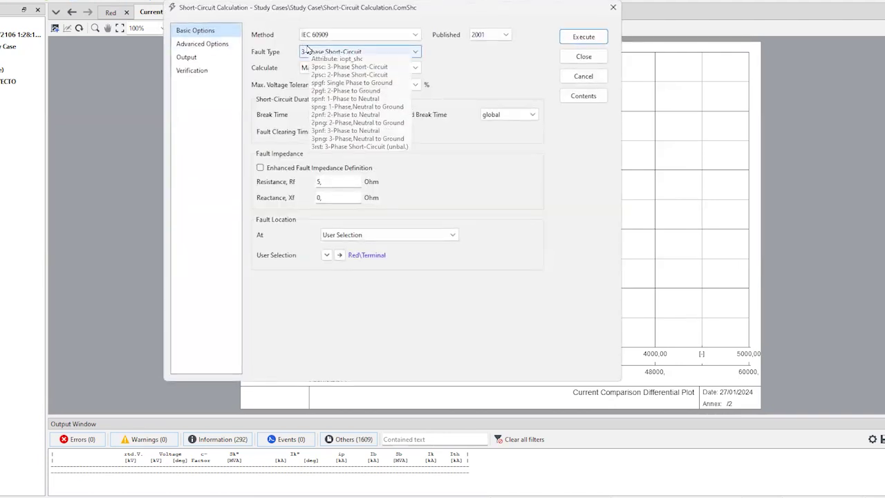
{"action": "left_click", "coordinate": [402, 54]}
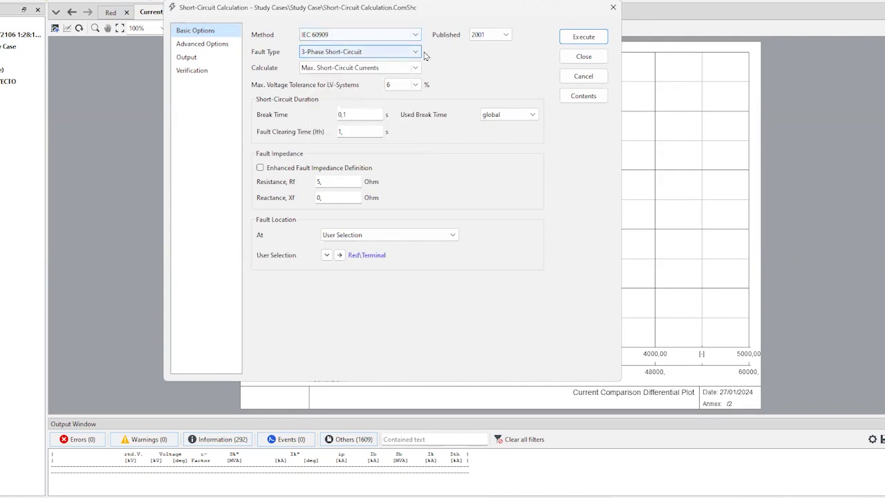
{"action": "left_click", "coordinate": [414, 53]}
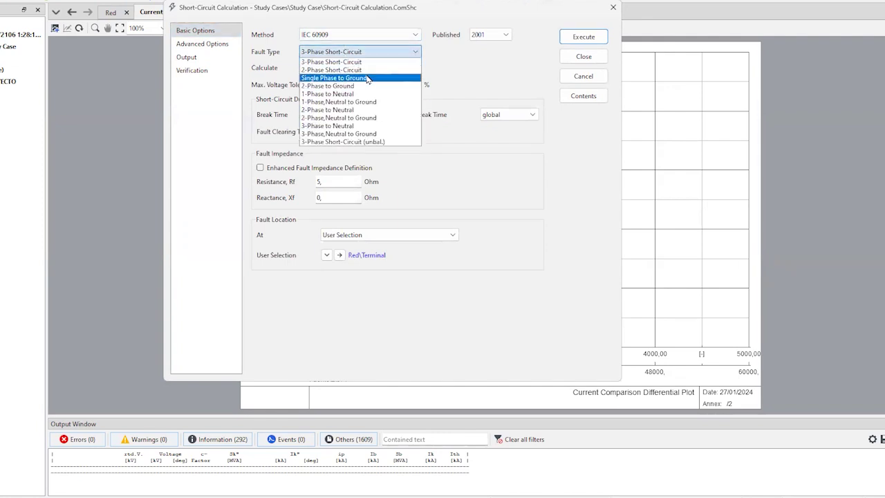
{"action": "left_click", "coordinate": [367, 79]}
{"action": "left_click", "coordinate": [584, 40]}
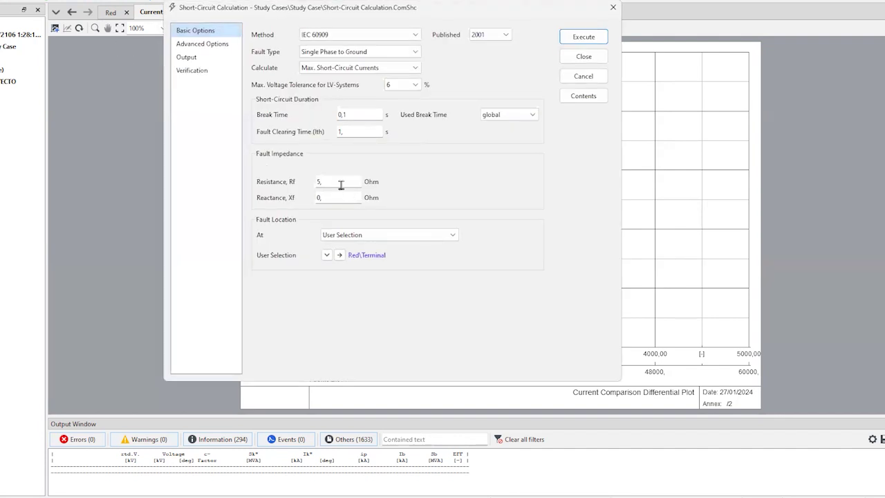
Repeat the single-phase-to-ground short-circuit with a fault resistance of 0 Ohm and rescale the differential plot's vertical axis
{"action": "left_click_drag", "start_coordinate": [339, 182], "coordinate": [259, 180]}
{"action": "type", "text": "0"}
{"action": "key", "text": "Return"}
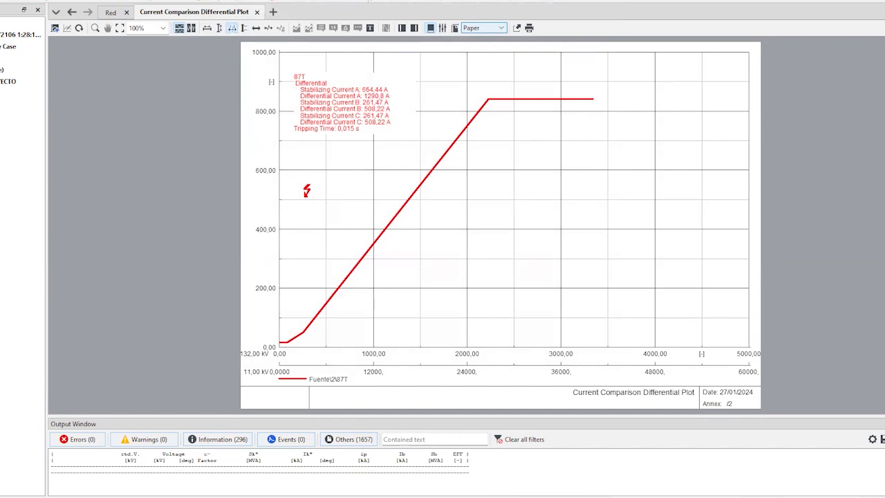
{"action": "left_click", "coordinate": [219, 28]}
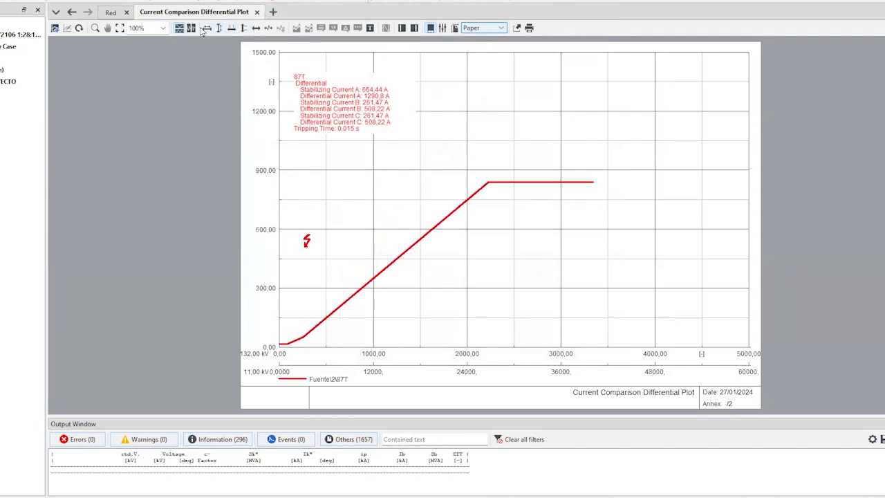
{"action": "left_click", "coordinate": [328, 98]}
{"action": "left_click_drag", "start_coordinate": [356, 160], "coordinate": [379, 216]}
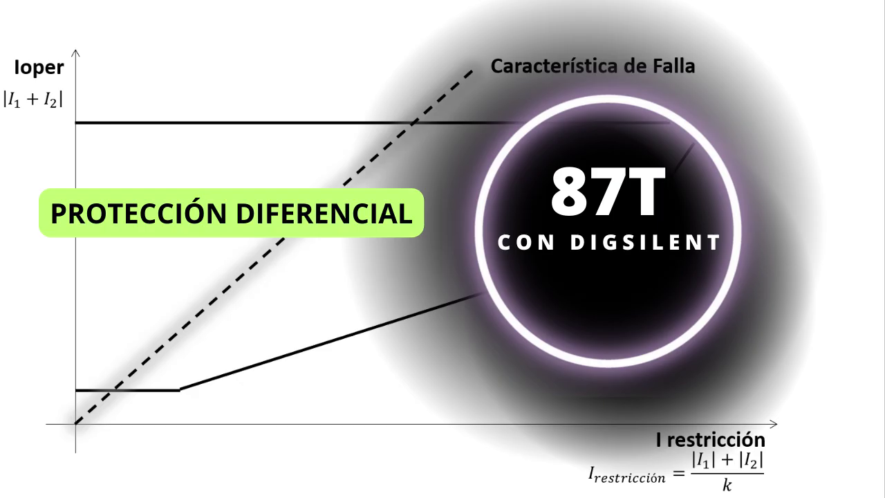